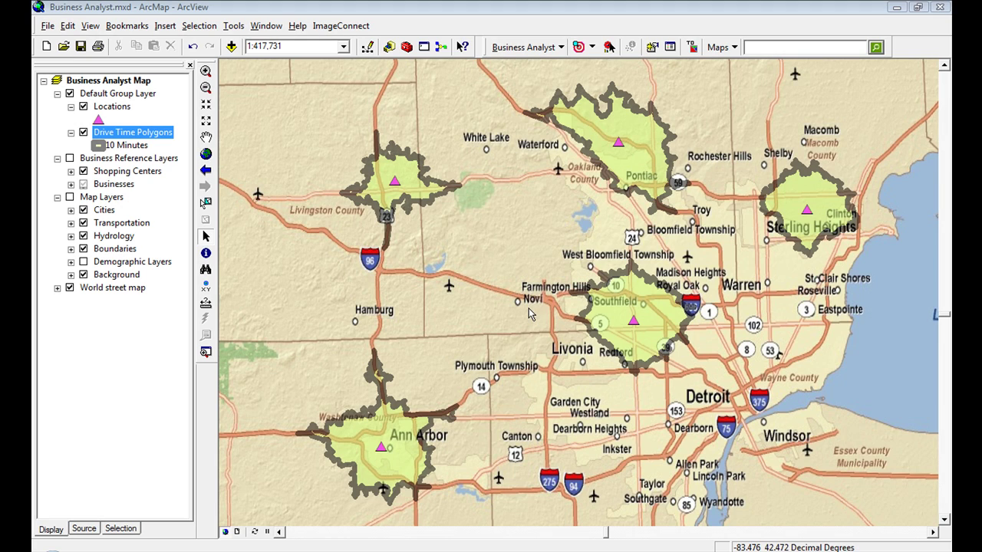
Start the Business Analyst Report Wizard to create a new custom report template.
{"action": "left_click", "coordinate": [528, 48]}
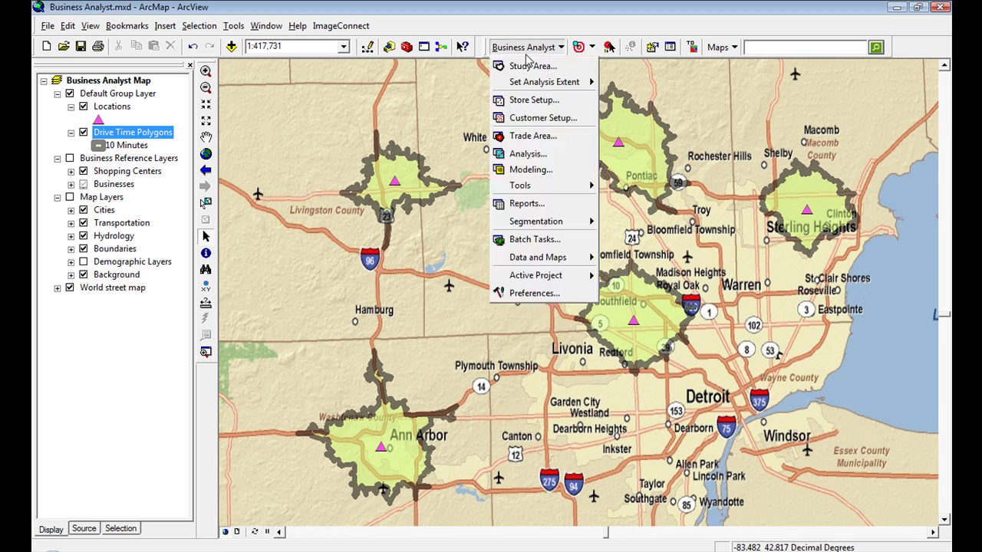
{"action": "left_click", "coordinate": [527, 204]}
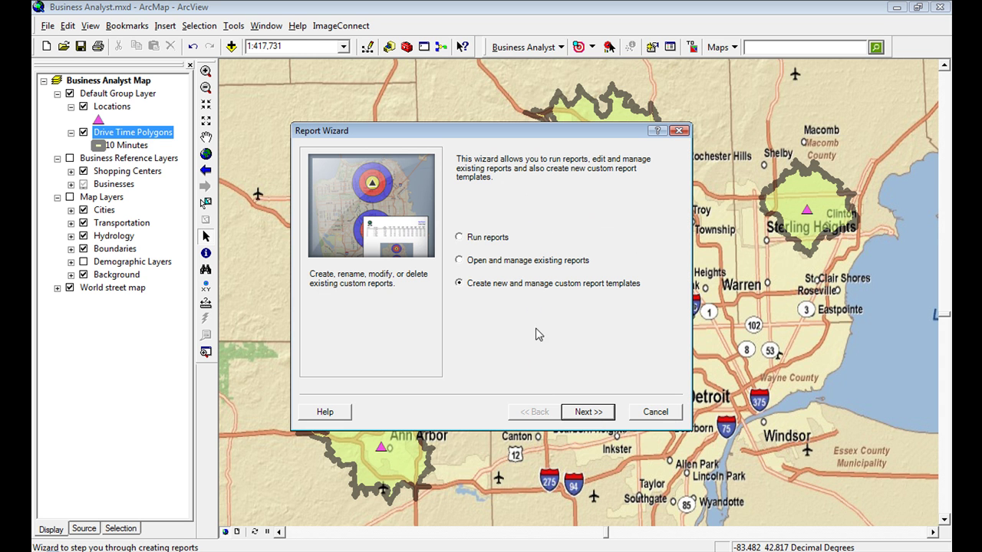
{"action": "left_click", "coordinate": [588, 412]}
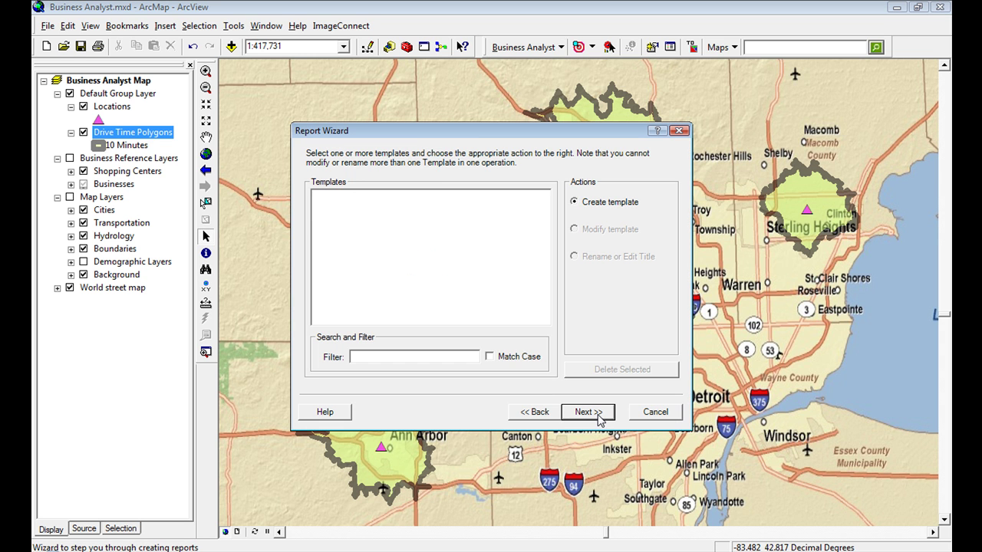
{"action": "left_click", "coordinate": [597, 414]}
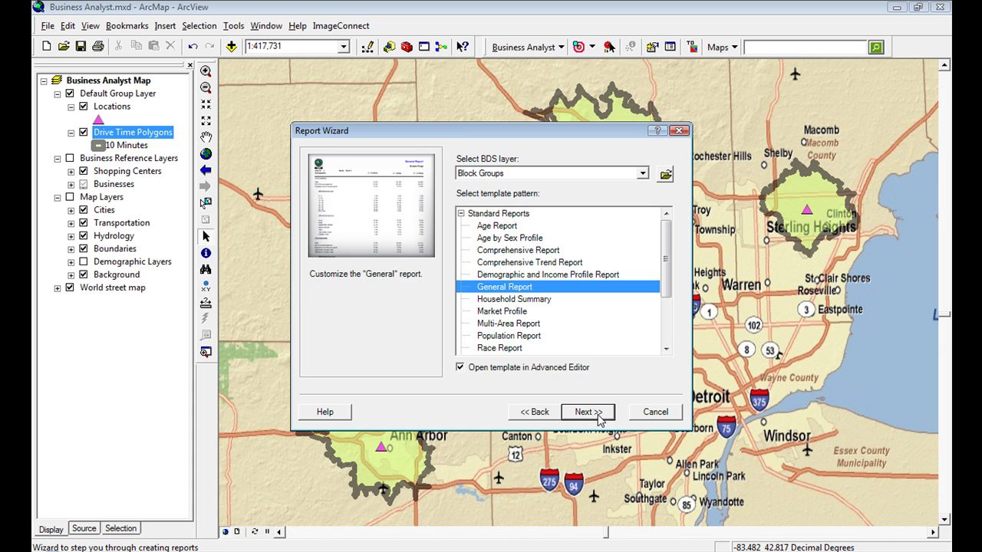
Preview the standard report patterns, then pick General Report with Advanced Editor opening unchecked.
{"action": "left_click", "coordinate": [526, 334]}
{"action": "left_click", "coordinate": [522, 312]}
{"action": "left_click", "coordinate": [510, 226]}
{"action": "left_click", "coordinate": [510, 238]}
{"action": "left_click", "coordinate": [461, 213]}
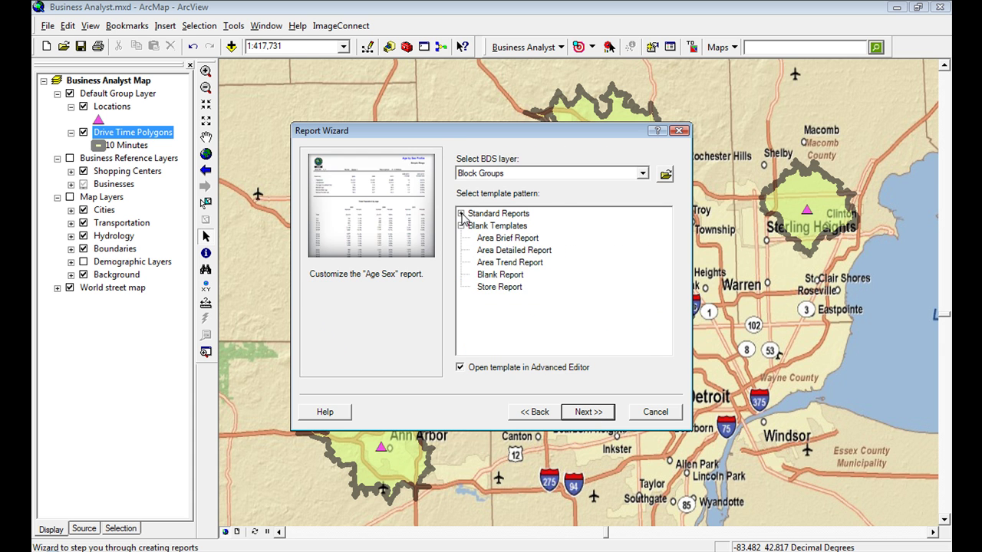
{"action": "left_click", "coordinate": [496, 240]}
{"action": "left_click", "coordinate": [502, 252]}
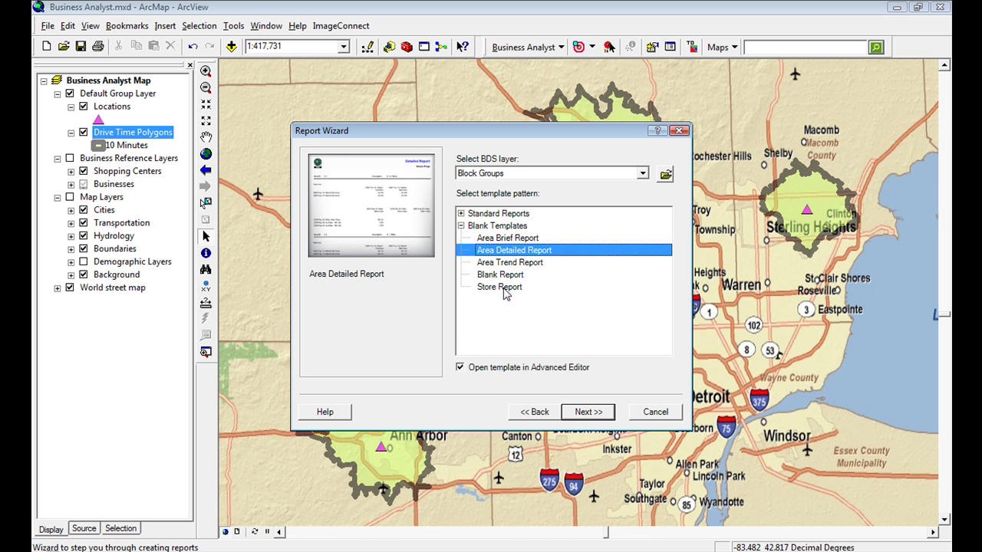
{"action": "left_click", "coordinate": [506, 289]}
{"action": "left_click", "coordinate": [505, 276]}
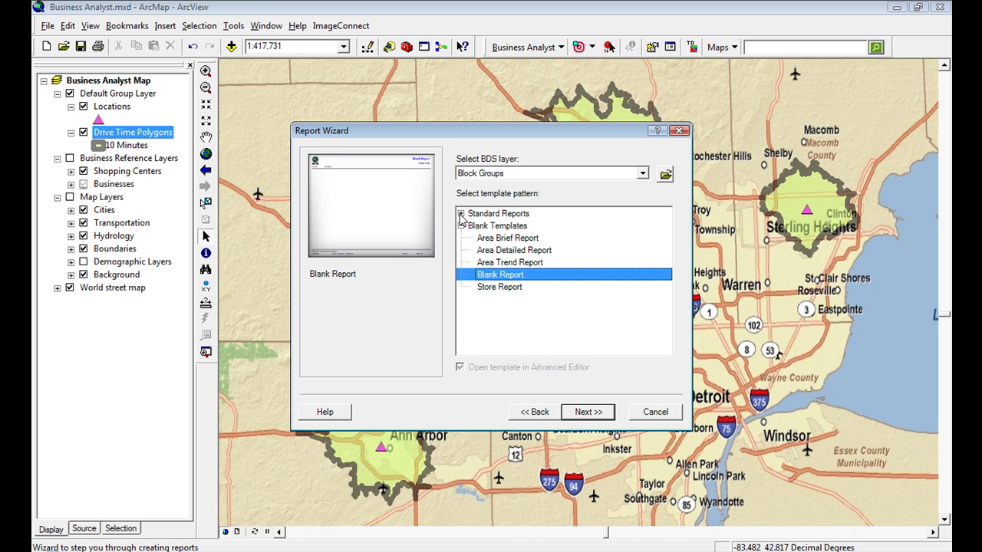
{"action": "left_click", "coordinate": [461, 214]}
{"action": "left_click", "coordinate": [495, 287]}
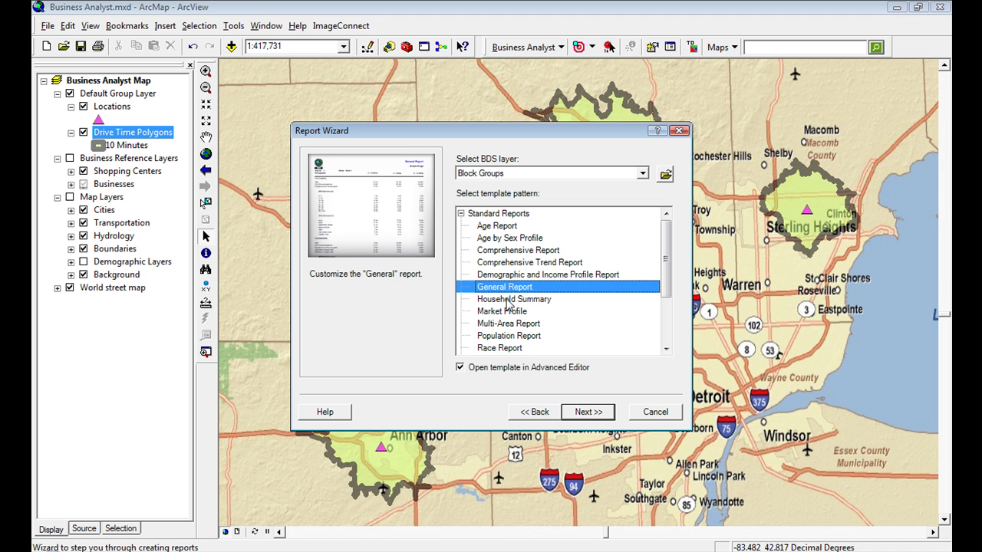
{"action": "left_click", "coordinate": [550, 371]}
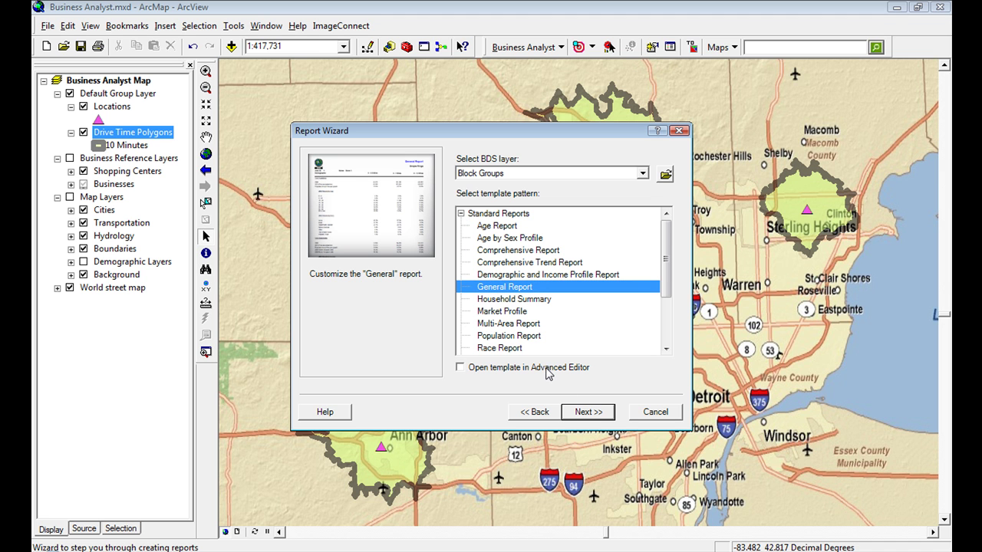
Re-enable Open in Advanced Editor and open the General Report template for editing.
{"action": "left_click", "coordinate": [548, 372]}
{"action": "left_click", "coordinate": [585, 412]}
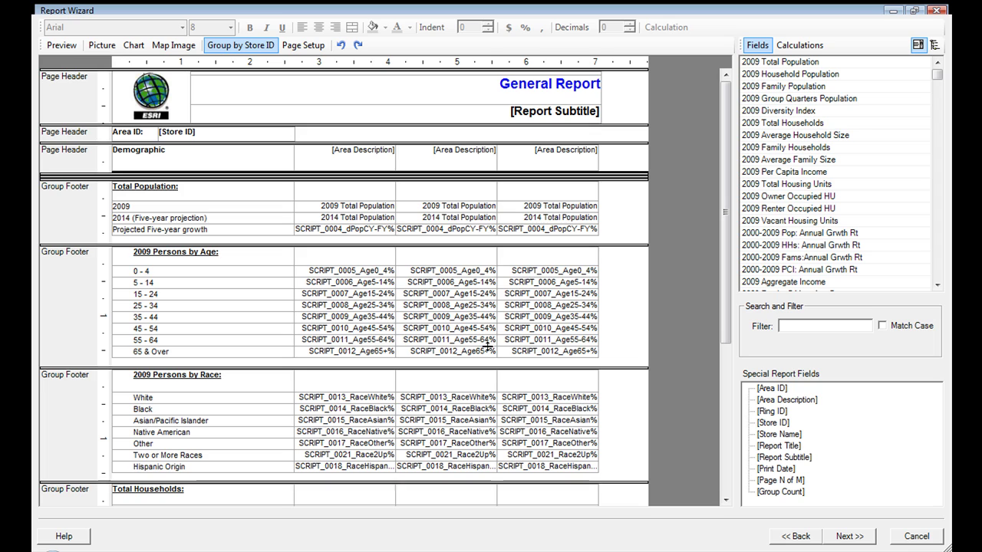
{"action": "mouse_move", "coordinate": [722, 281]}
{"action": "left_mouse_down"}
{"action": "mouse_move", "coordinate": [734, 425]}
{"action": "mouse_move", "coordinate": [732, 280]}
{"action": "left_mouse_up"}
Start replacing the ESRI header logo, then cancel to keep the original image.
{"action": "left_click", "coordinate": [147, 93]}
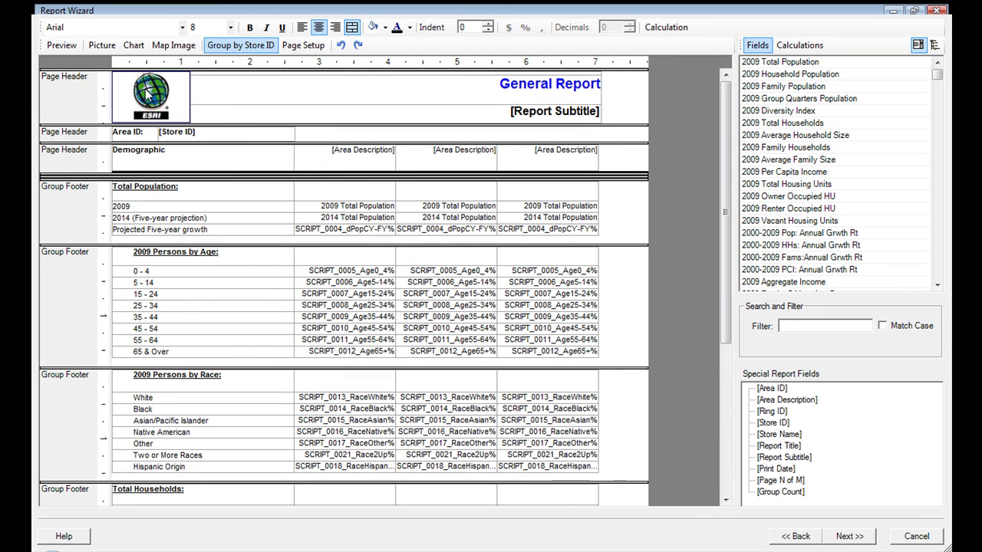
{"action": "right_click", "coordinate": [147, 93]}
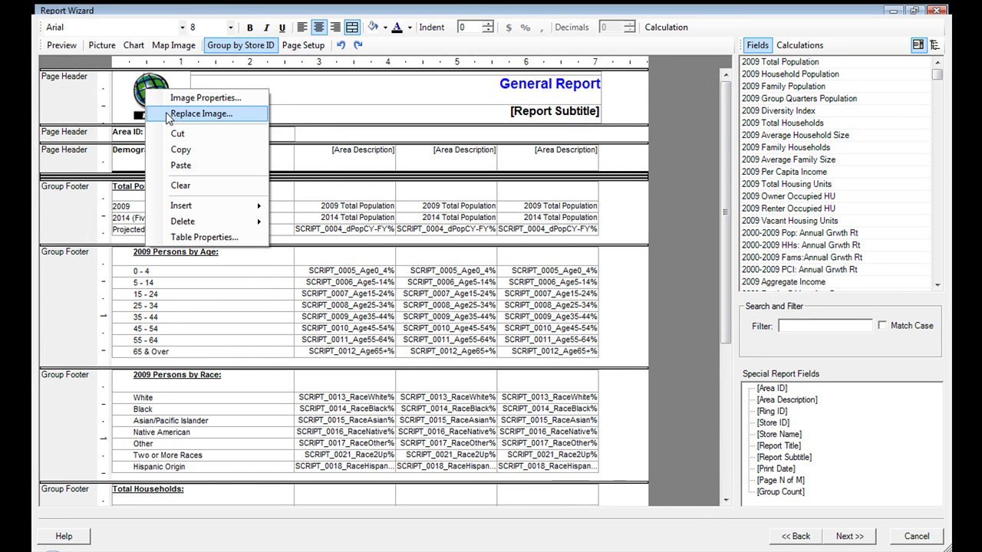
{"action": "left_click", "coordinate": [223, 114]}
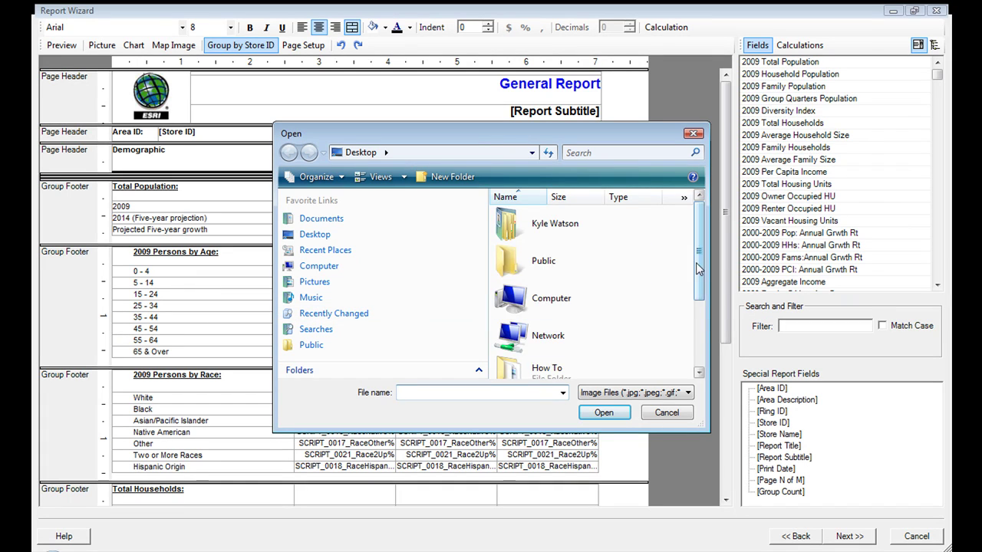
{"action": "left_click_drag", "start_coordinate": [698, 291], "coordinate": [698, 359]}
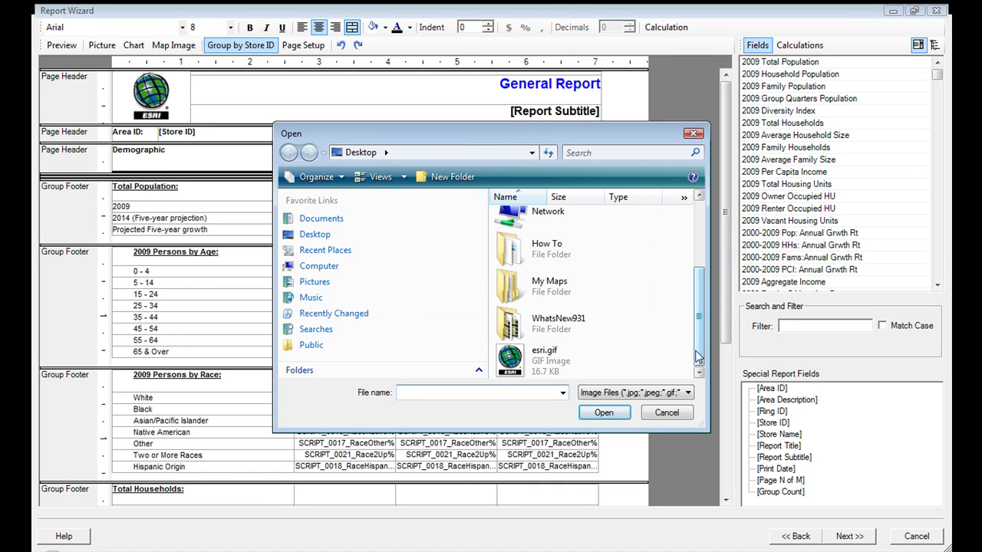
{"action": "left_click", "coordinate": [693, 134]}
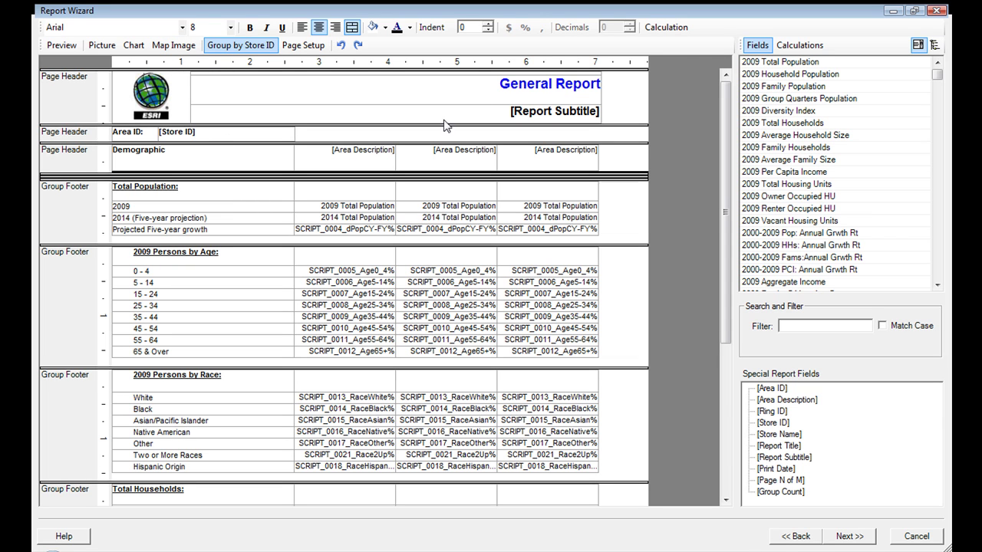
Retitle the report 'My New Report'.
{"action": "left_click", "coordinate": [494, 89]}
{"action": "left_click", "coordinate": [501, 92]}
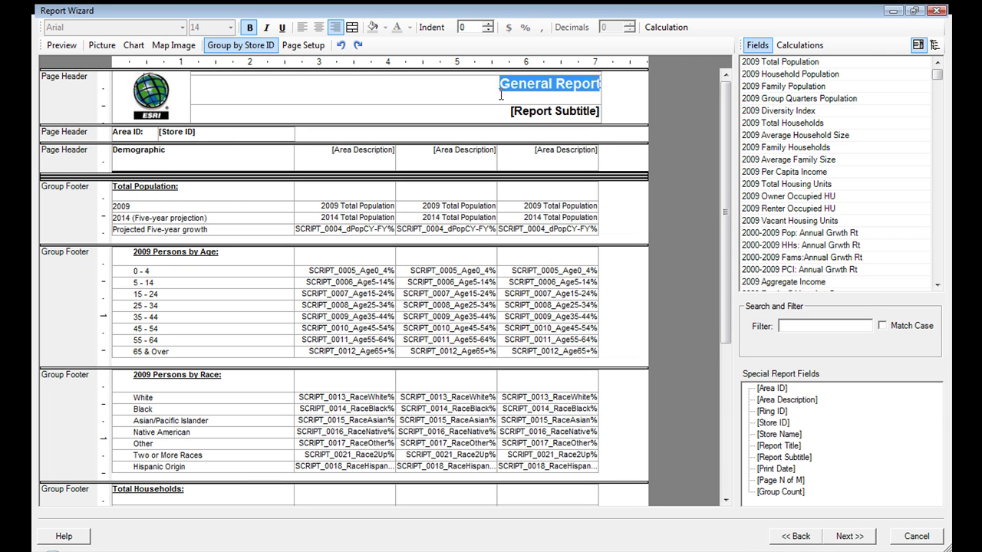
{"action": "type", "text": "My"}
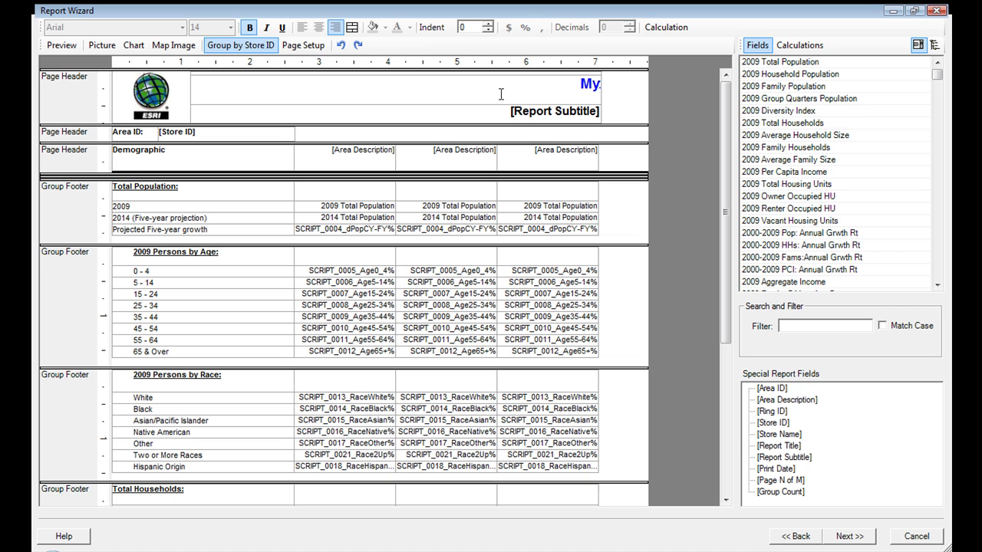
{"action": "type", "text": " New Report"}
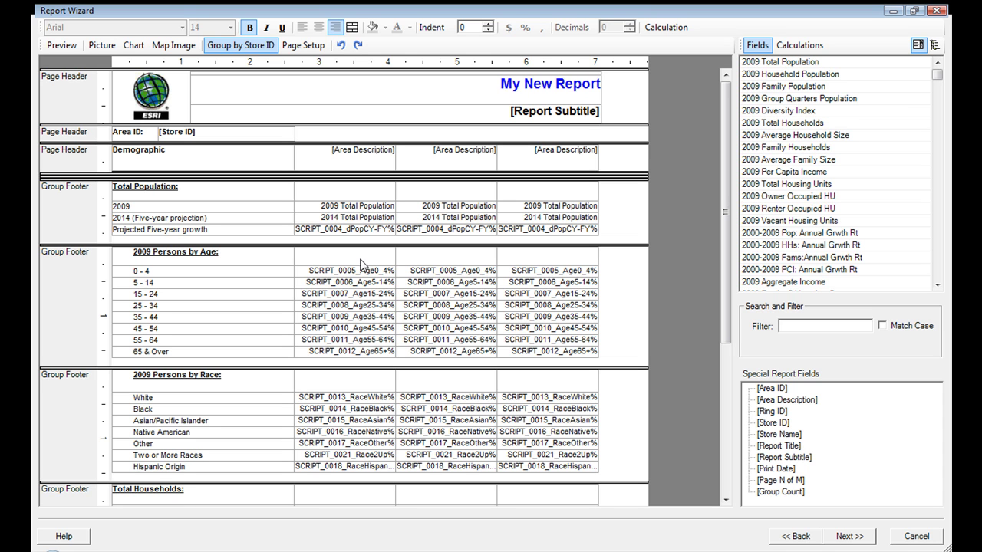
Cut the 2009 Persons by Age table and fill it with 2009 Total, Household and Family Population fields.
{"action": "left_click", "coordinate": [125, 261]}
{"action": "left_click_drag", "start_coordinate": [125, 261], "coordinate": [521, 357]}
{"action": "right_click", "coordinate": [528, 353]}
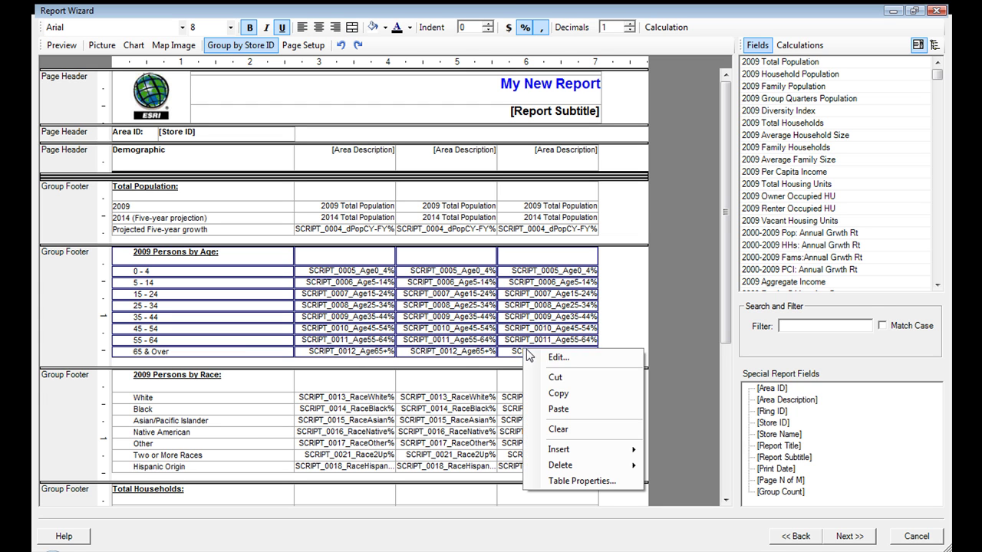
{"action": "left_click", "coordinate": [564, 383]}
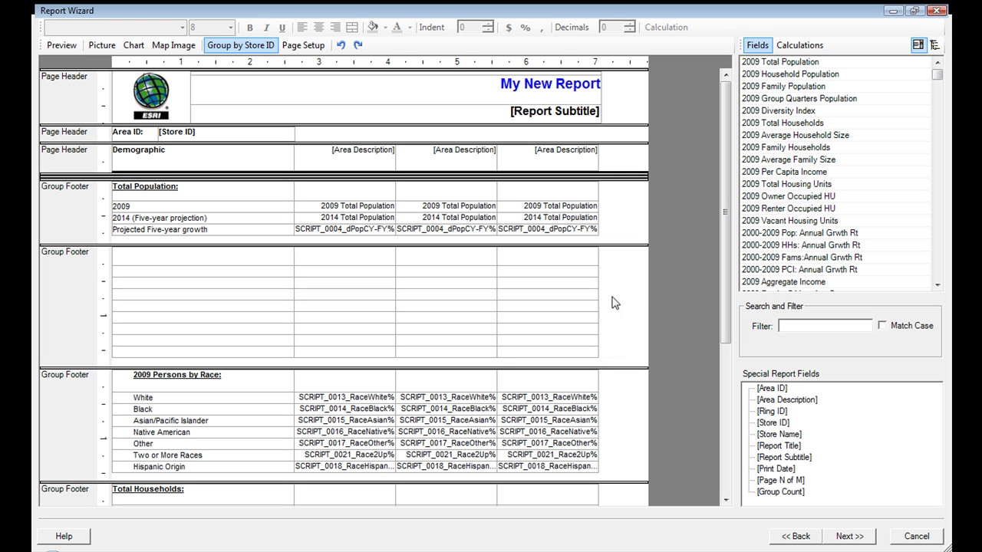
{"action": "left_click", "coordinate": [781, 64]}
{"action": "left_click_drag", "start_coordinate": [781, 65], "coordinate": [458, 283]}
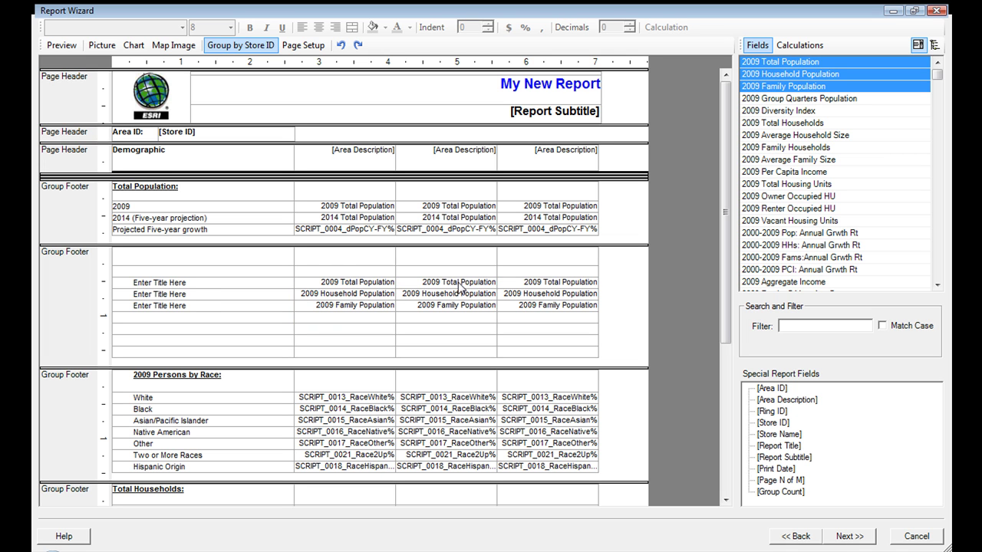
Label the three population rows Pop, Household Pop and Family Pop.
{"action": "left_click", "coordinate": [184, 286]}
{"action": "left_click", "coordinate": [186, 286]}
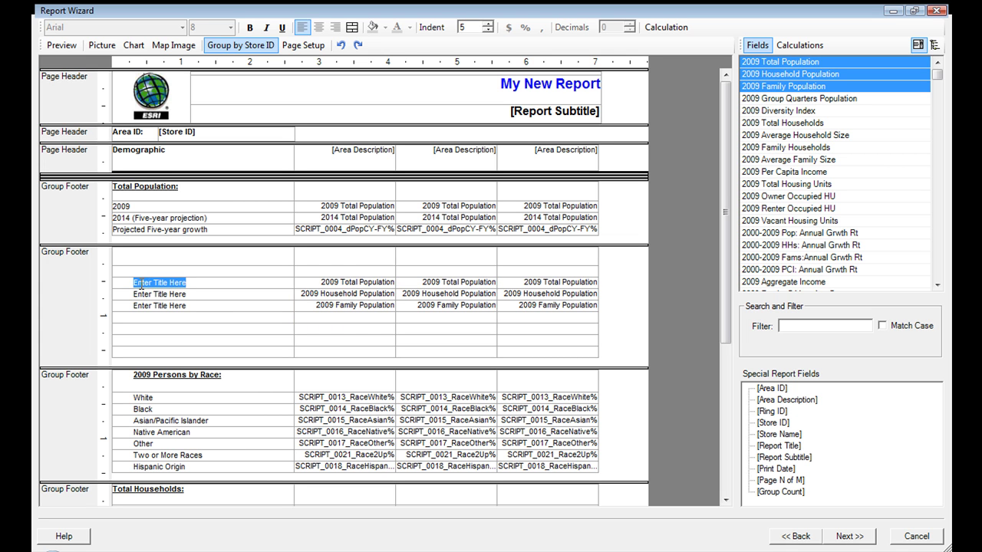
{"action": "type", "text": "Pop"}
{"action": "left_click", "coordinate": [174, 296]}
{"action": "left_click", "coordinate": [192, 301]}
{"action": "left_click_drag", "start_coordinate": [188, 296], "coordinate": [128, 295]}
{"action": "type", "text": "H"}
{"action": "left_click", "coordinate": [174, 306]}
{"action": "left_click", "coordinate": [187, 305]}
{"action": "left_click_drag", "start_coordinate": [186, 306], "coordinate": [135, 298]}
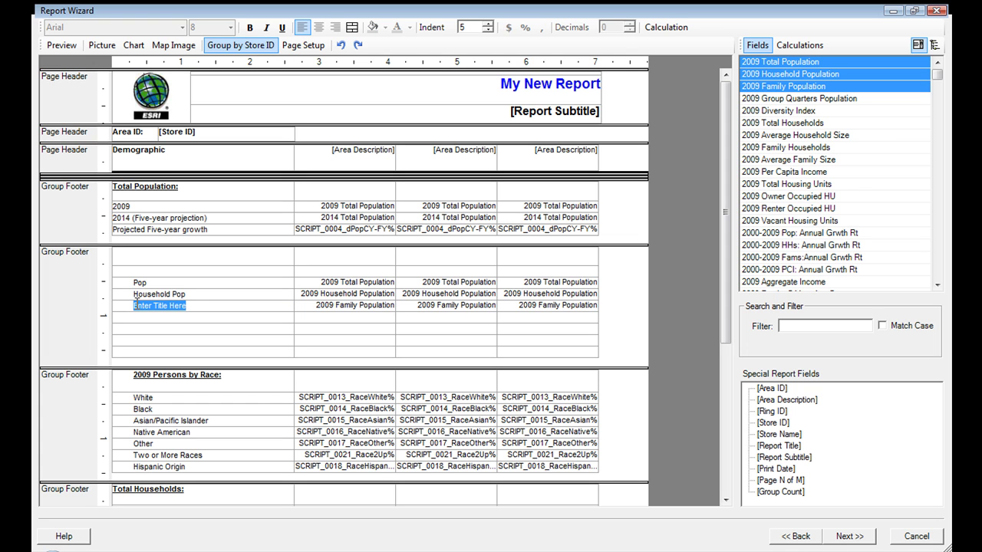
{"action": "type", "text": "Family Pop"}
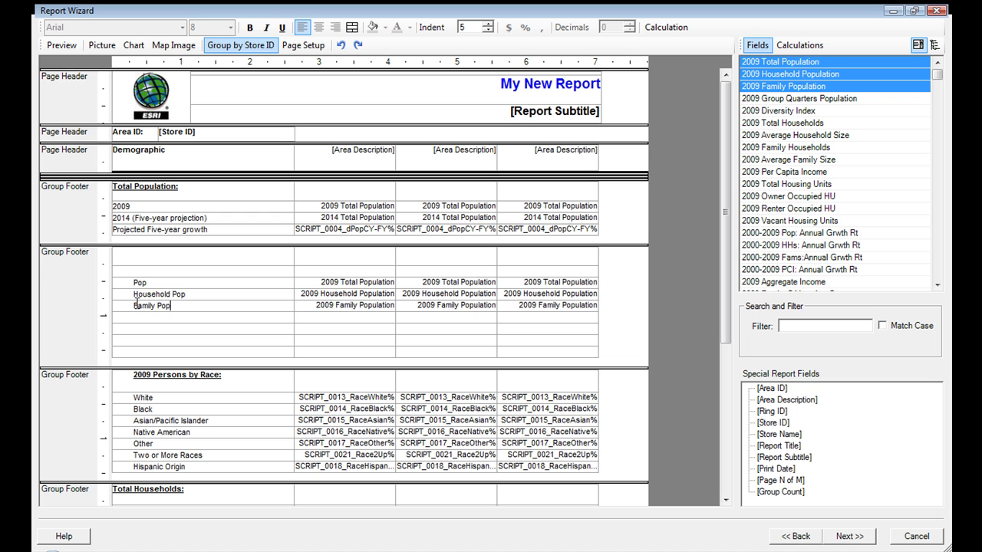
{"action": "left_click", "coordinate": [170, 321]}
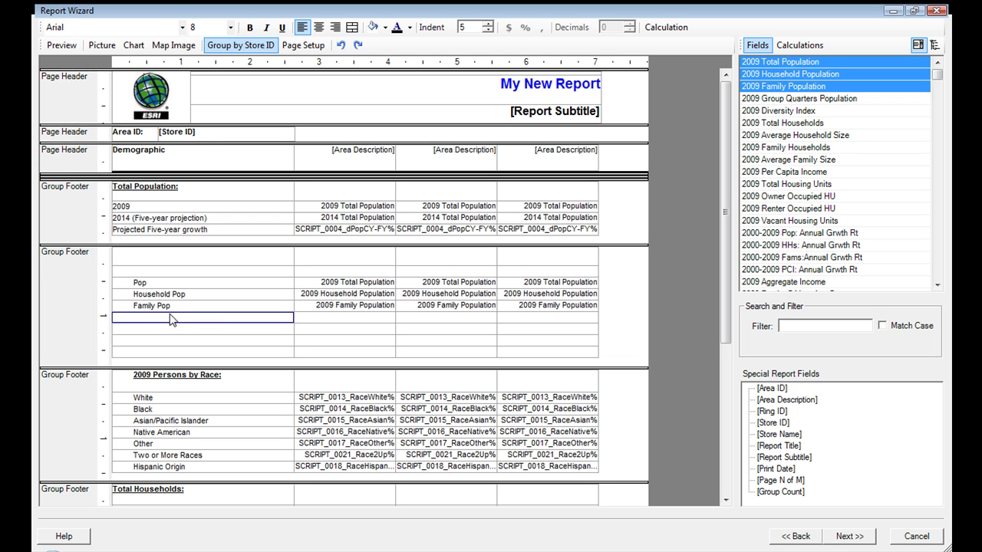
Make Family Pop bold and Household Pop and Pop italic.
{"action": "left_click", "coordinate": [175, 305]}
{"action": "left_click", "coordinate": [248, 29]}
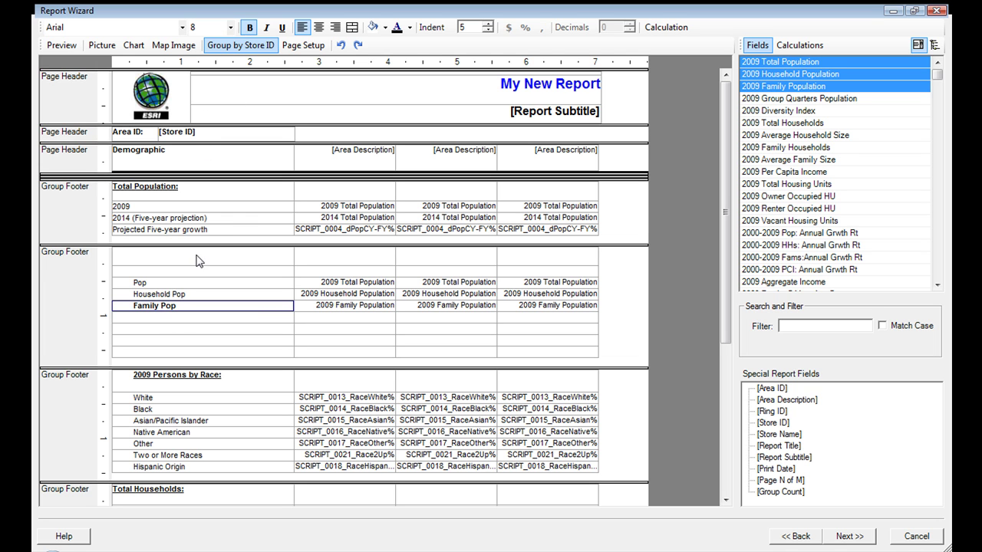
{"action": "left_click", "coordinate": [184, 296]}
{"action": "left_click", "coordinate": [266, 27]}
{"action": "left_click", "coordinate": [160, 283]}
{"action": "left_click", "coordinate": [267, 28]}
{"action": "left_click", "coordinate": [185, 261]}
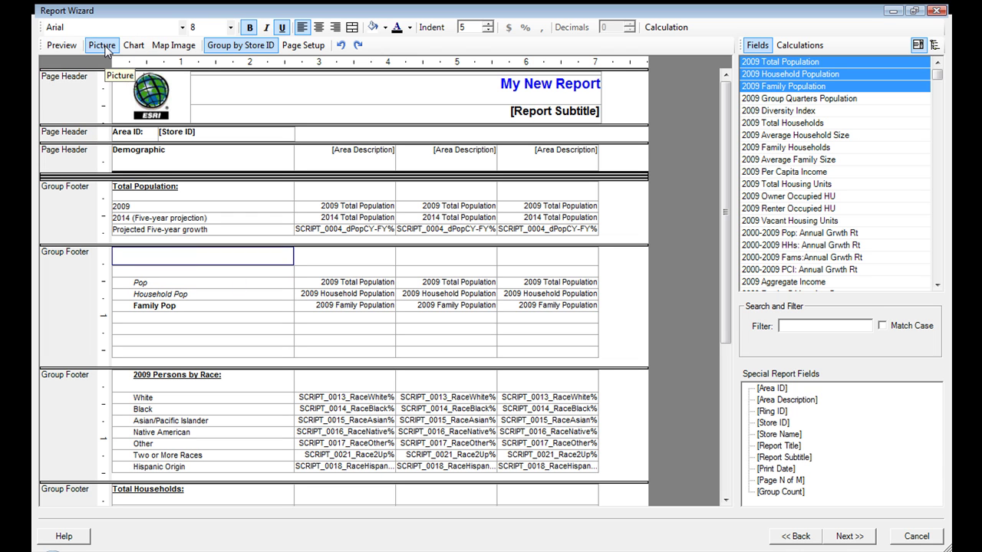
Place a map image in the empty cell above the Pop row.
{"action": "left_click", "coordinate": [174, 48]}
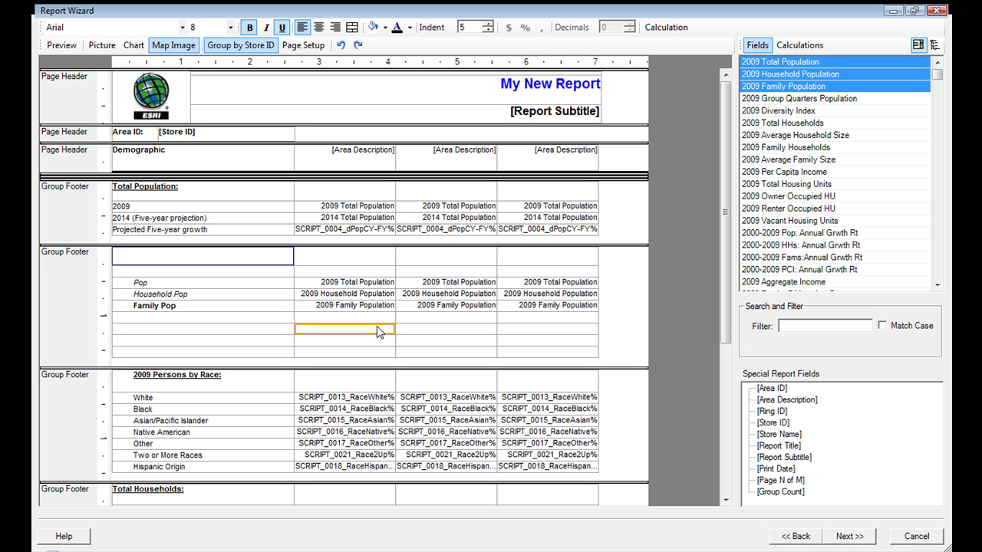
{"action": "left_click", "coordinate": [237, 263]}
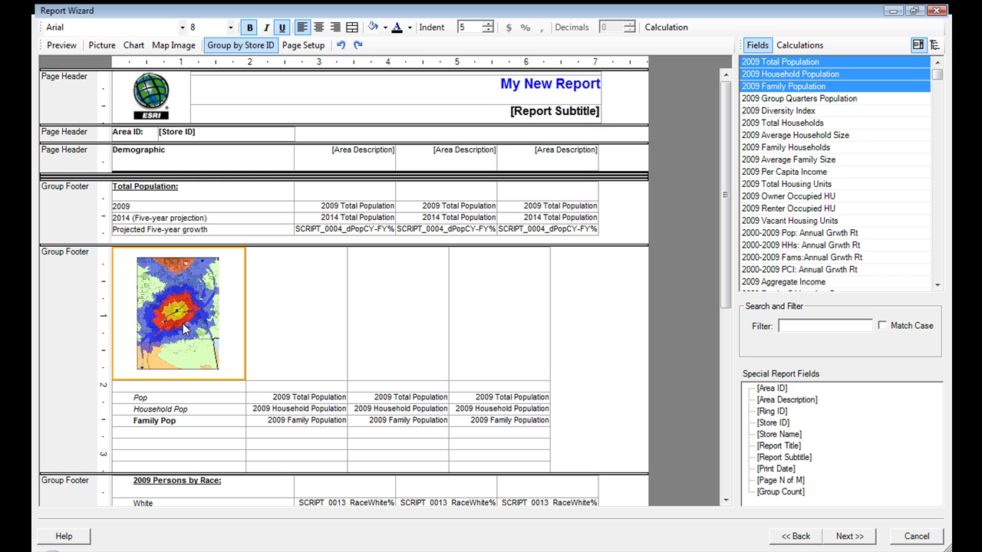
{"action": "left_click", "coordinate": [305, 335]}
{"action": "scroll", "coordinate": [304, 335], "scroll_direction": "down", "scroll_amount": 3}
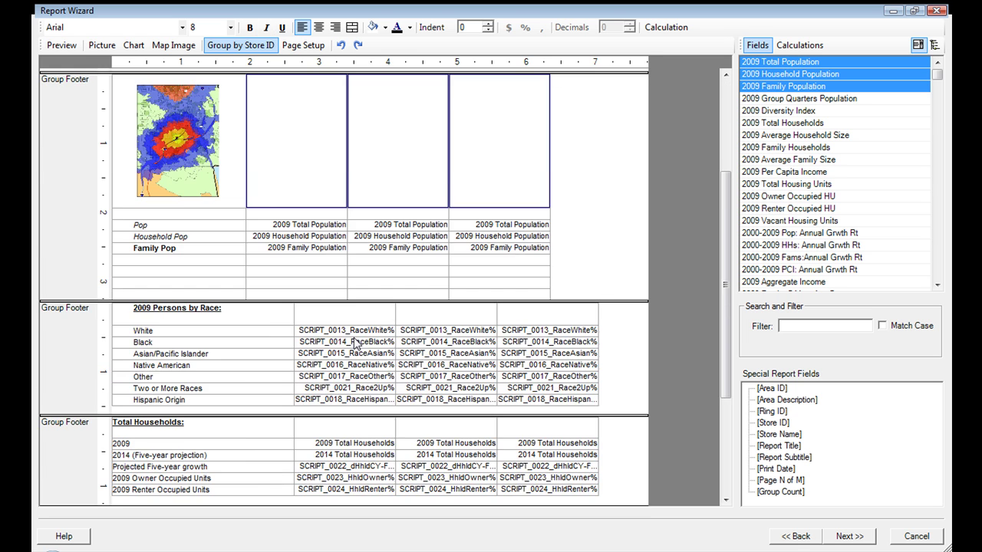
Delete the '2009 Persons by Race' heading text.
{"action": "left_click", "coordinate": [242, 316]}
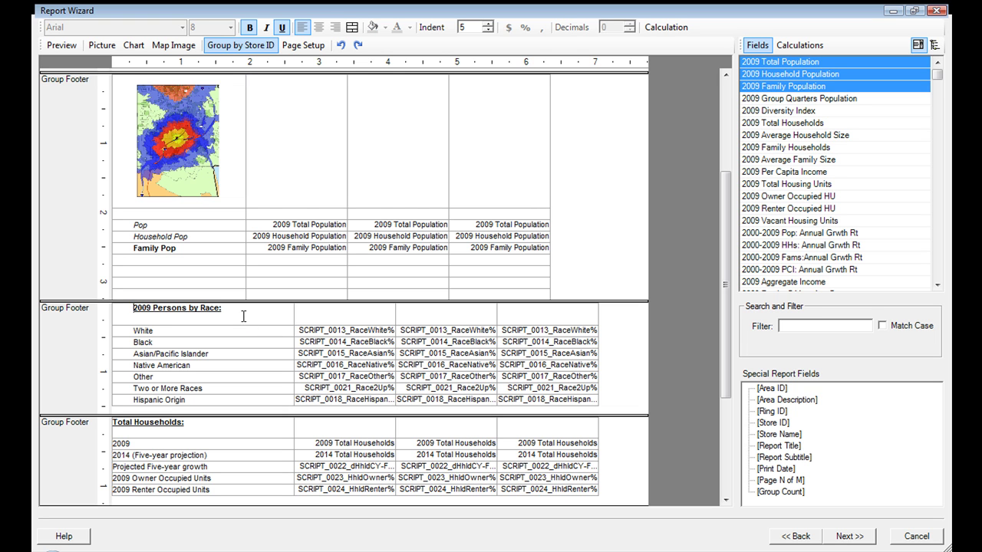
{"action": "left_click_drag", "start_coordinate": [243, 316], "coordinate": [134, 310]}
{"action": "key", "text": "BackSpace"}
{"action": "left_click", "coordinate": [160, 152]}
Insert a column chart in the emptied race heading cell.
{"action": "left_click", "coordinate": [307, 171]}
{"action": "left_click", "coordinate": [259, 311]}
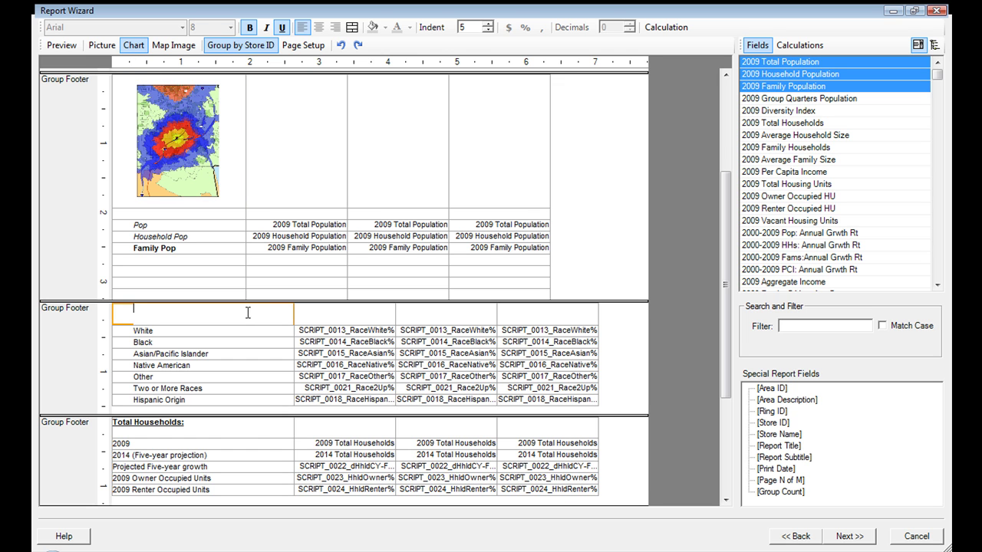
{"action": "left_click", "coordinate": [252, 313]}
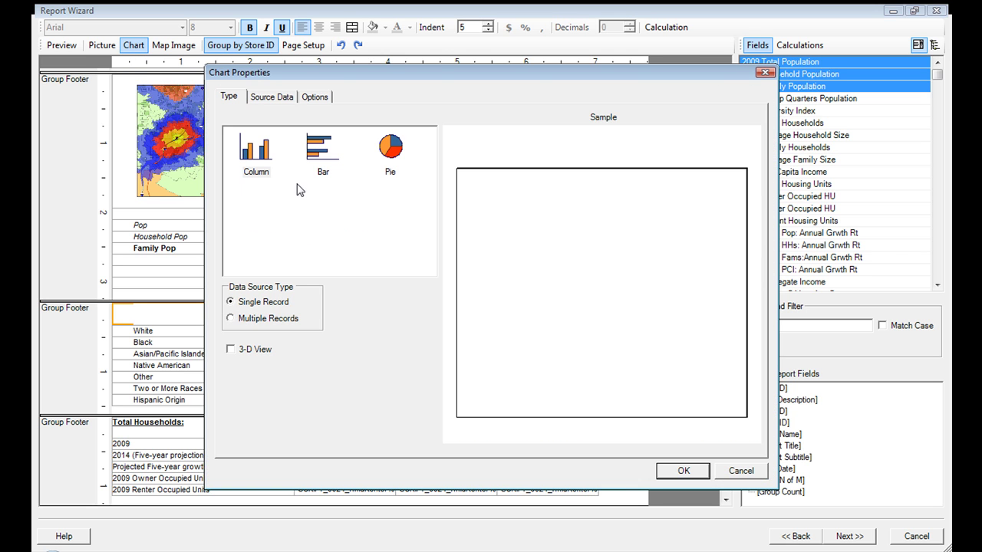
{"action": "left_click", "coordinate": [388, 151]}
{"action": "left_click", "coordinate": [322, 155]}
{"action": "left_click", "coordinate": [261, 157]}
Chart six fields from 2009 Total Population to 2009 Total Households, with Total Population moved fourth.
{"action": "left_click", "coordinate": [270, 98]}
{"action": "left_click_drag", "start_coordinate": [269, 137], "coordinate": [291, 196]}
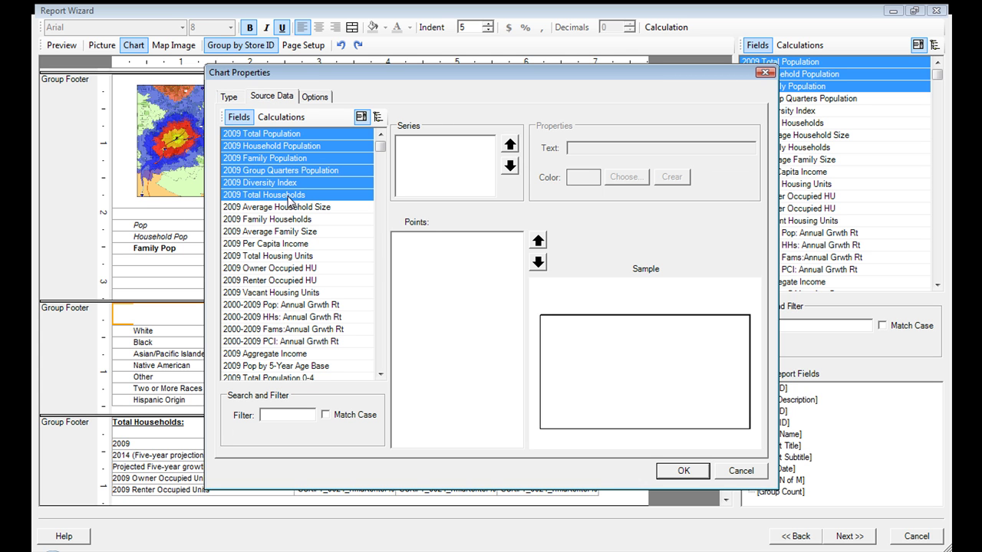
{"action": "left_click_drag", "start_coordinate": [289, 160], "coordinate": [441, 297]}
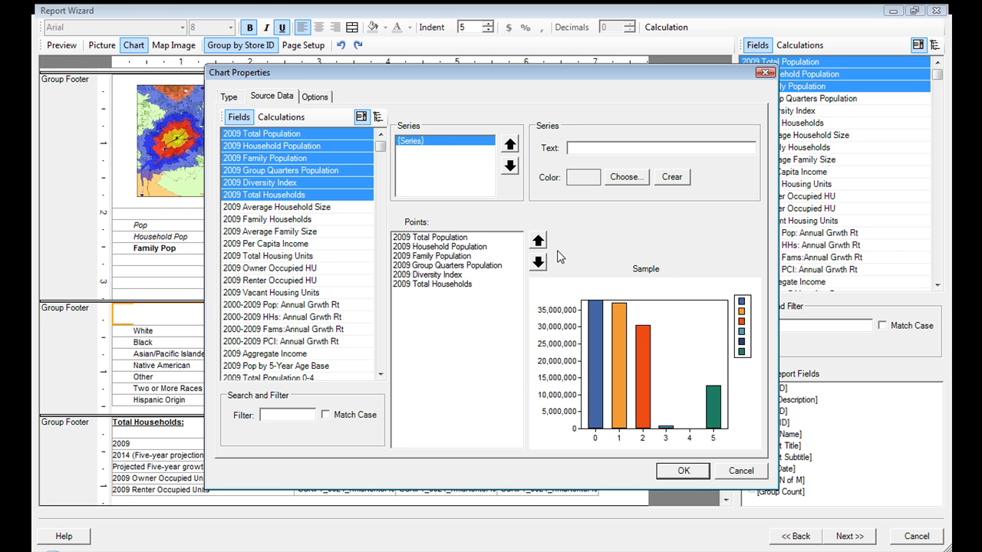
{"action": "left_click", "coordinate": [478, 238]}
{"action": "left_click", "coordinate": [538, 262]}
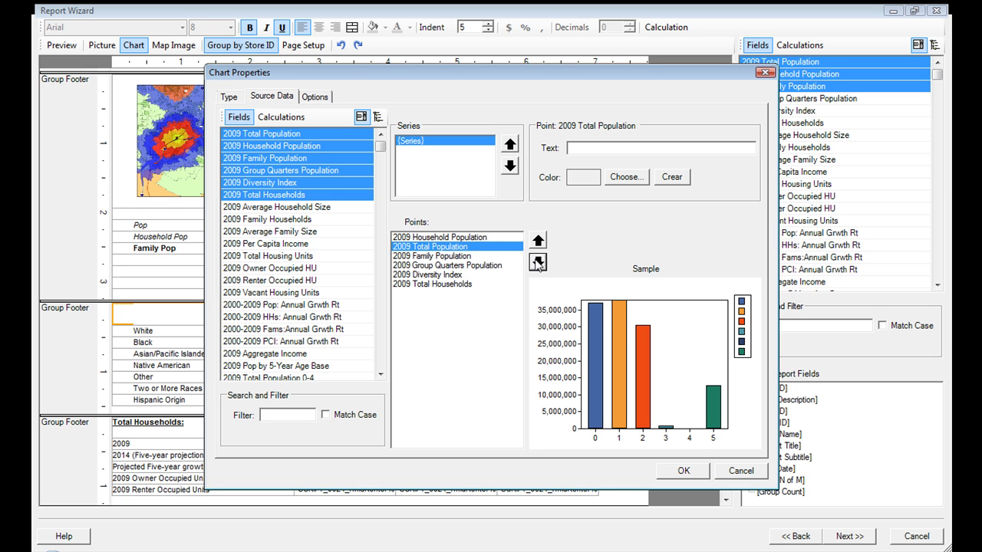
{"action": "left_click", "coordinate": [538, 262]}
{"action": "left_click", "coordinate": [538, 263]}
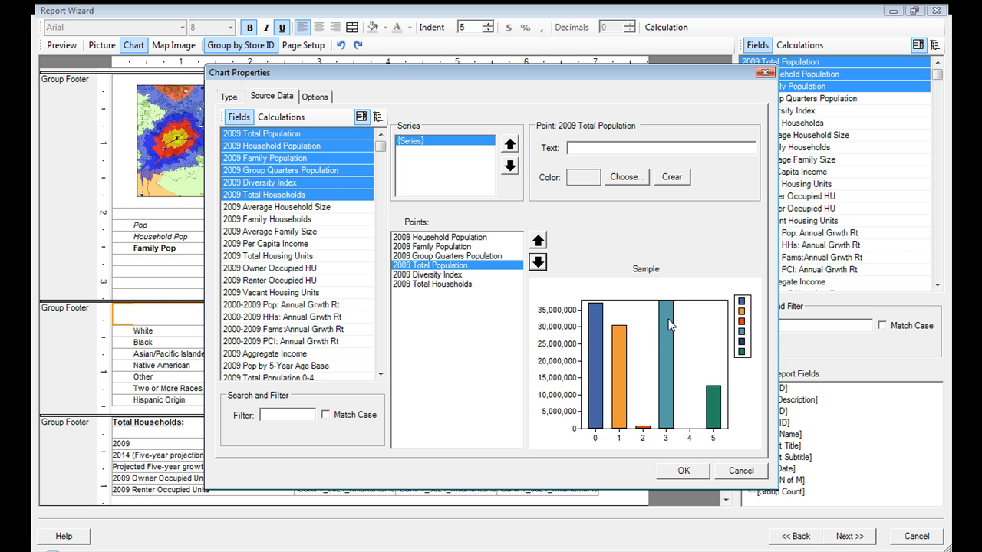
{"action": "left_click", "coordinate": [676, 478]}
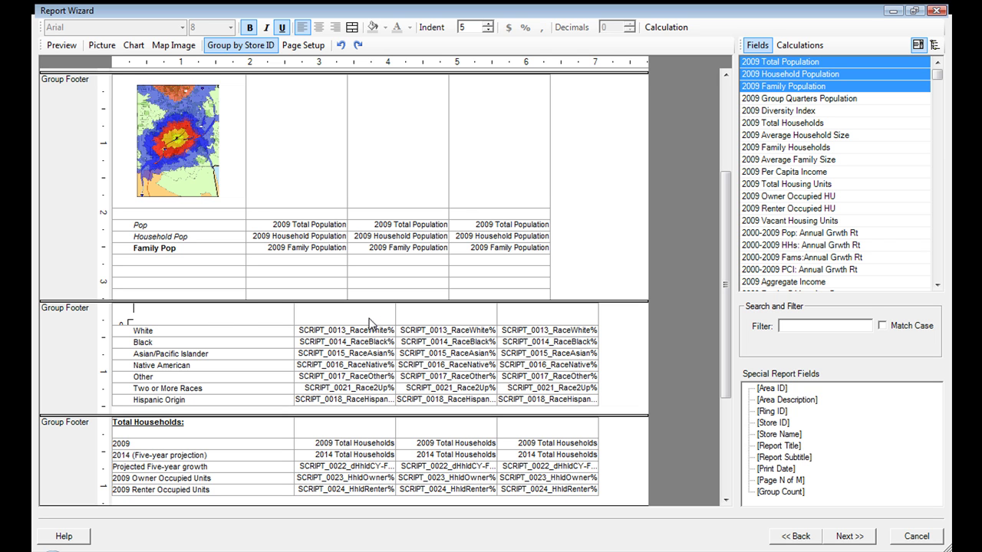
{"action": "left_click", "coordinate": [69, 46]}
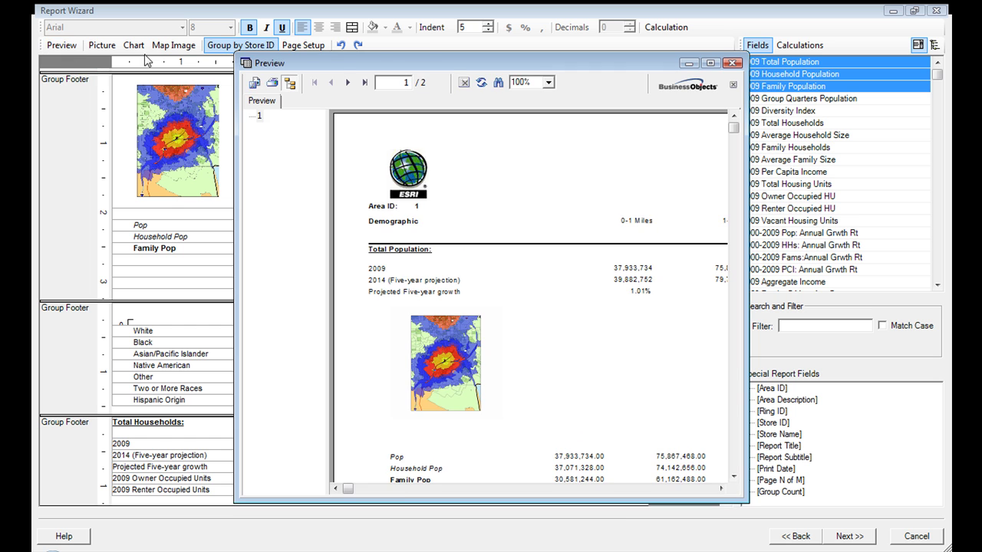
{"action": "left_click_drag", "start_coordinate": [445, 69], "coordinate": [294, 51]}
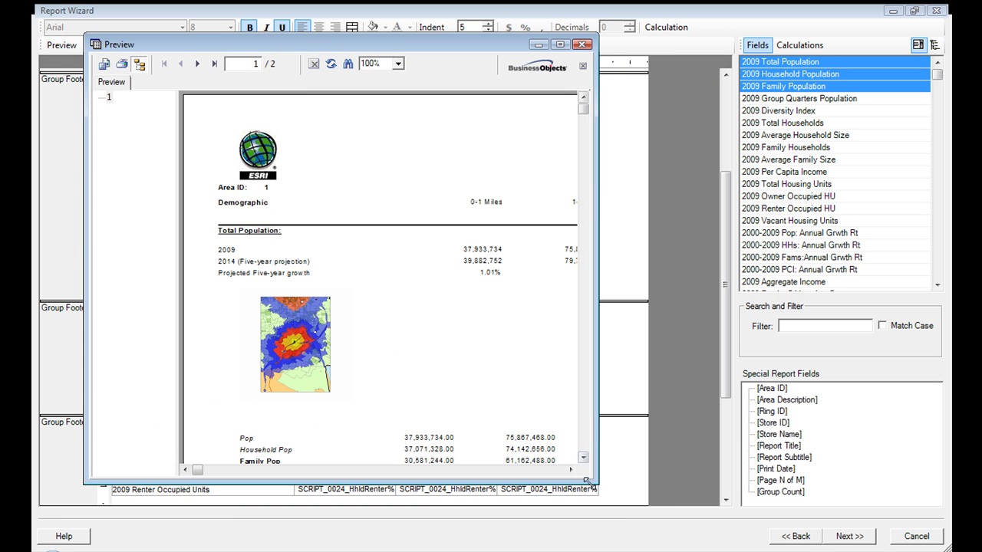
{"action": "left_click_drag", "start_coordinate": [596, 486], "coordinate": [803, 546]}
{"action": "scroll", "coordinate": [671, 409], "scroll_direction": "down", "scroll_amount": 3}
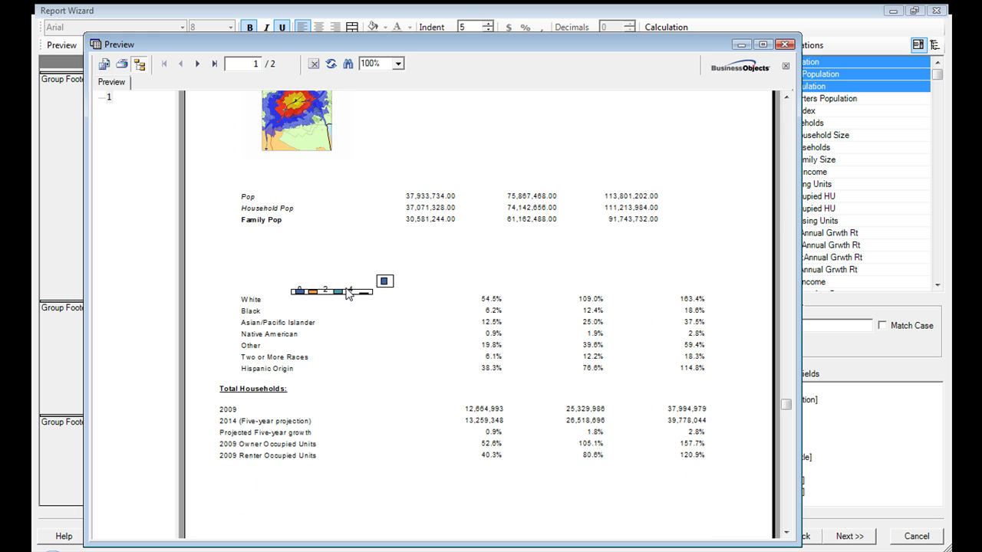
{"action": "scroll", "coordinate": [460, 330], "scroll_direction": "up", "scroll_amount": 6}
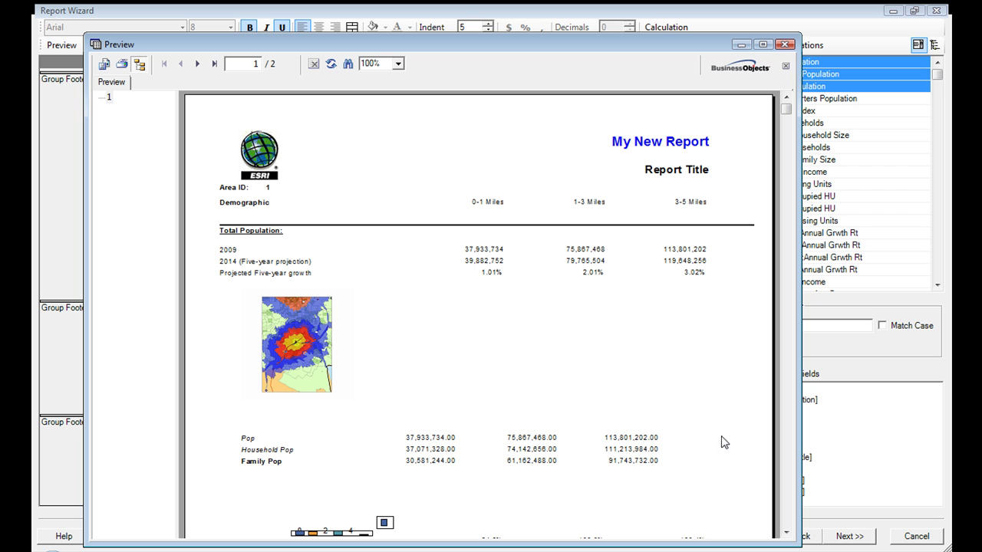
{"action": "left_click", "coordinate": [785, 44]}
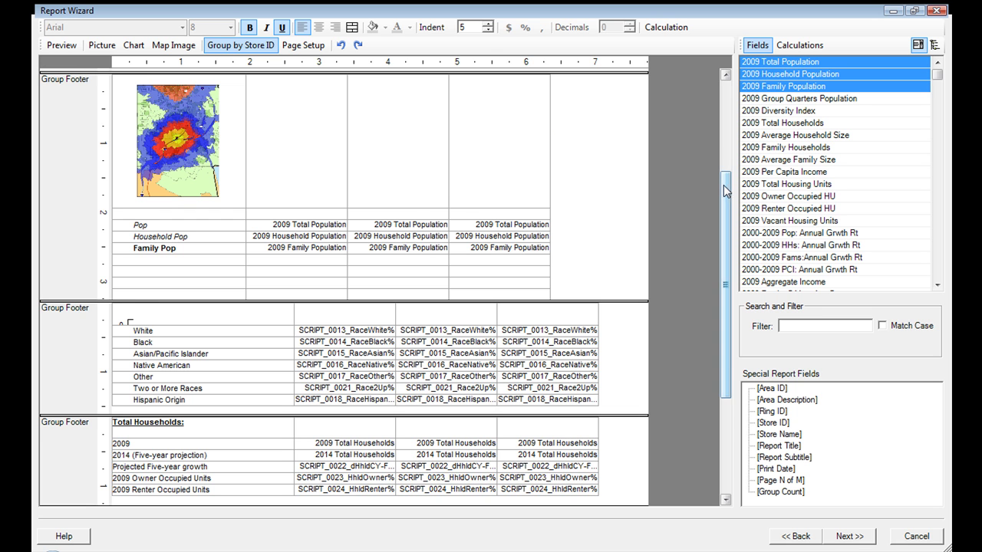
Widen the rightmost data column and bold the Pop row's 2009 Total Population values.
{"action": "scroll", "coordinate": [724, 184], "scroll_direction": "up", "scroll_amount": 3}
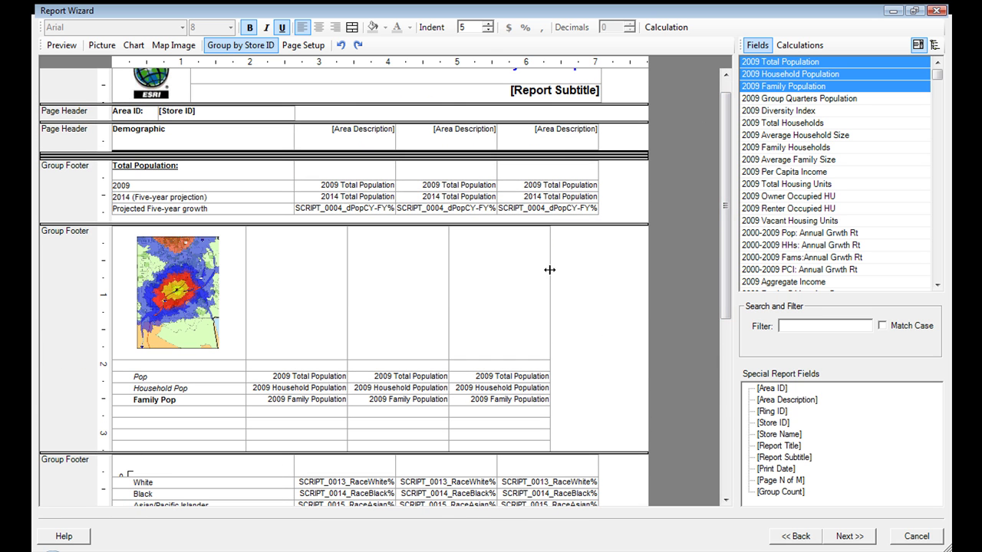
{"action": "left_click_drag", "start_coordinate": [549, 272], "coordinate": [597, 267]}
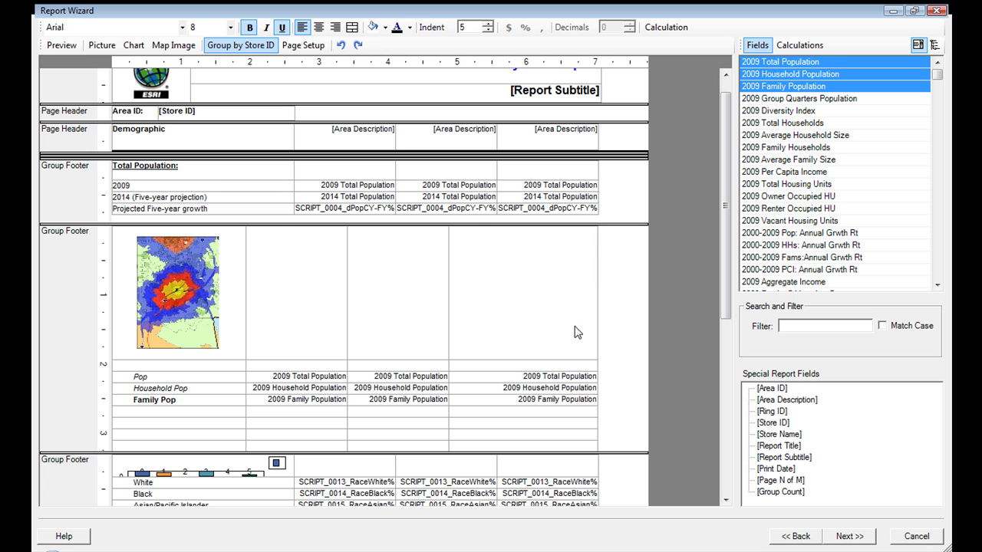
{"action": "left_click", "coordinate": [558, 376]}
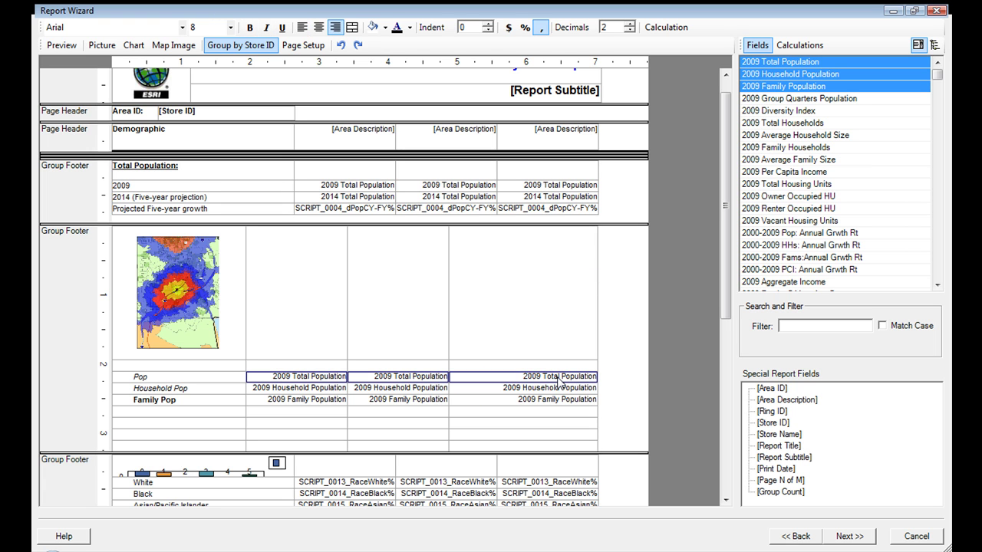
{"action": "left_click", "coordinate": [249, 28]}
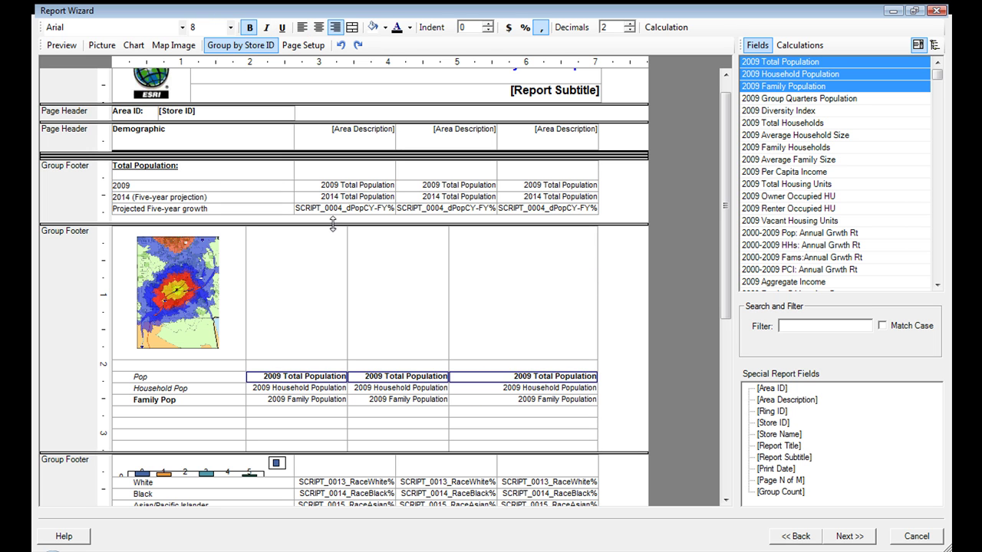
Preview the report with its title, map image and population tables, then close the preview.
{"action": "left_click", "coordinate": [58, 48]}
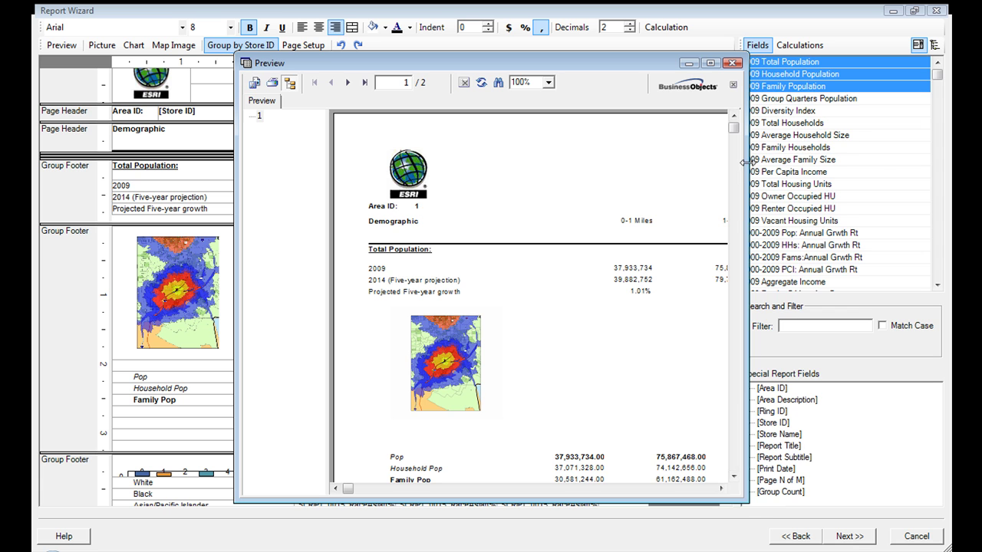
{"action": "left_click_drag", "start_coordinate": [776, 161], "coordinate": [908, 165]}
{"action": "scroll", "coordinate": [854, 330], "scroll_direction": "down", "scroll_amount": 3}
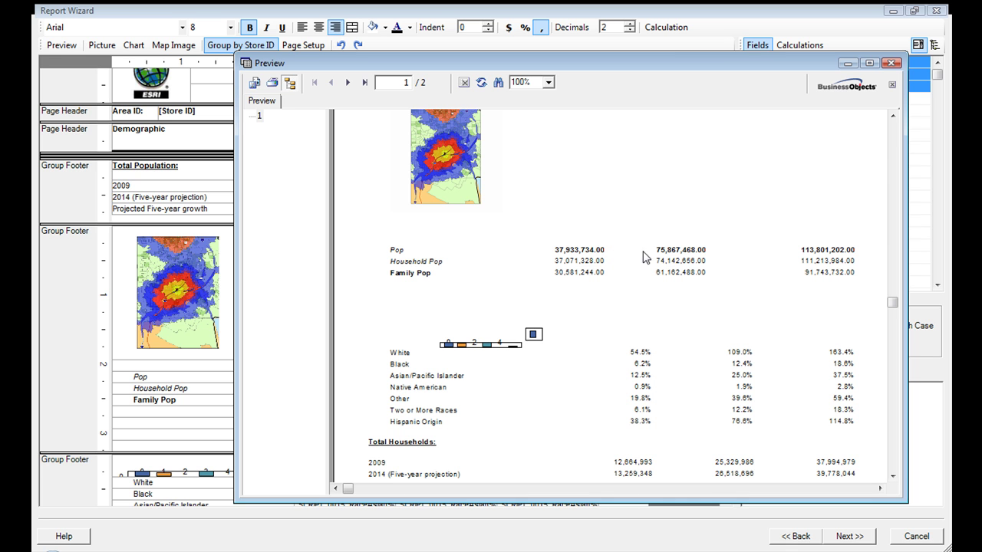
{"action": "scroll", "coordinate": [464, 333], "scroll_direction": "up", "scroll_amount": 3}
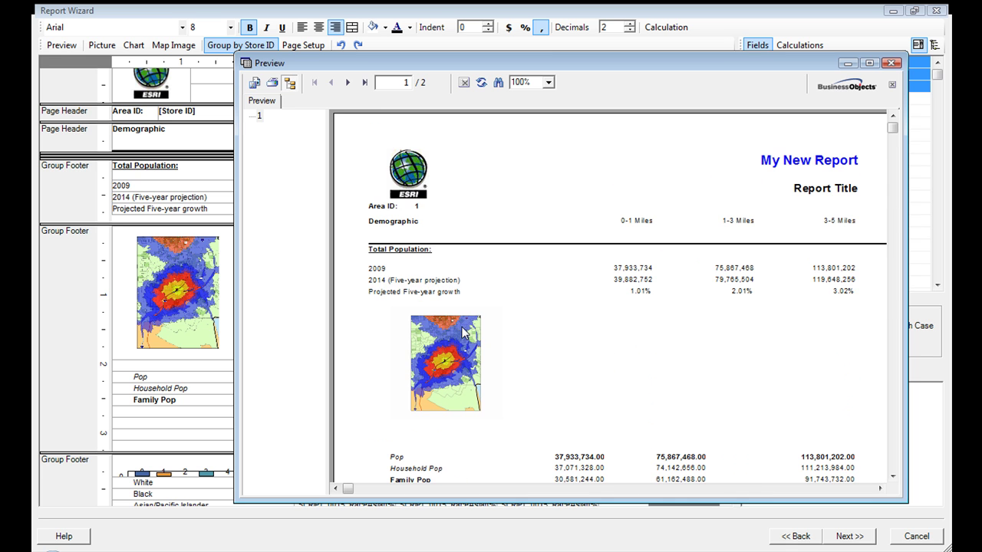
{"action": "left_click", "coordinate": [891, 63]}
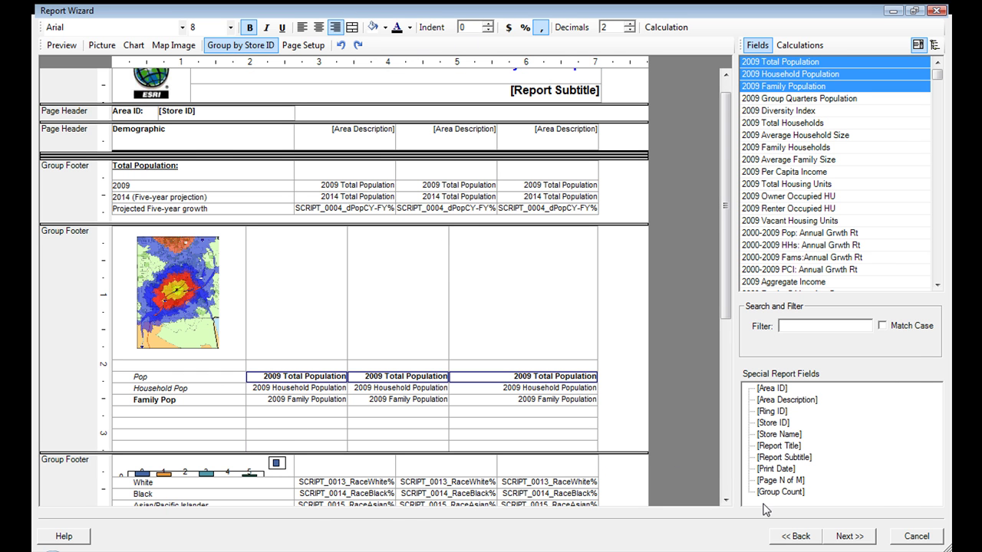
Save the layout as custom template 'Kyle's report', using the same text as its title.
{"action": "left_click", "coordinate": [849, 537]}
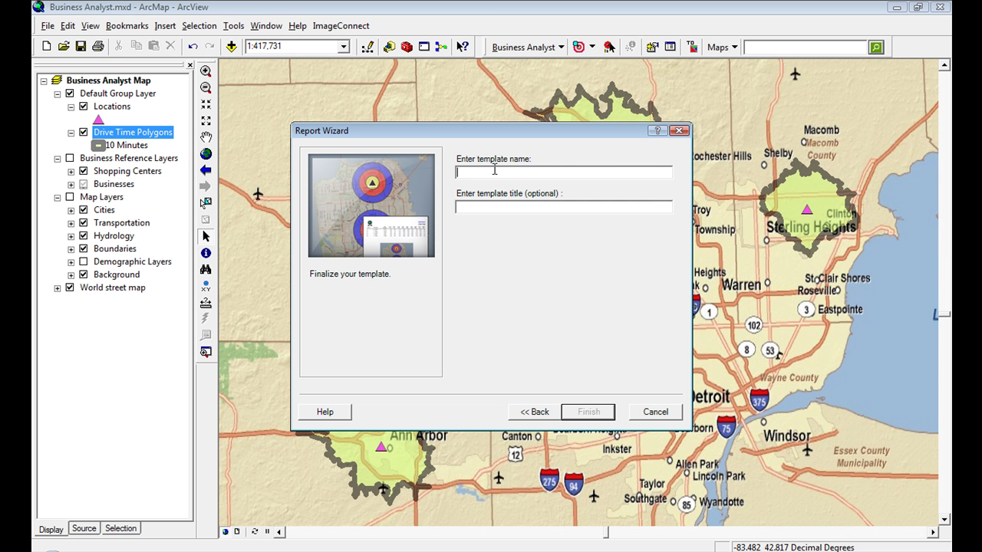
{"action": "type", "text": "Kyle's report"}
{"action": "left_click_drag", "start_coordinate": [503, 172], "coordinate": [456, 173]}
{"action": "key", "text": "ctrl+c"}
{"action": "left_click", "coordinate": [477, 206]}
{"action": "key", "text": "ctrl+v"}
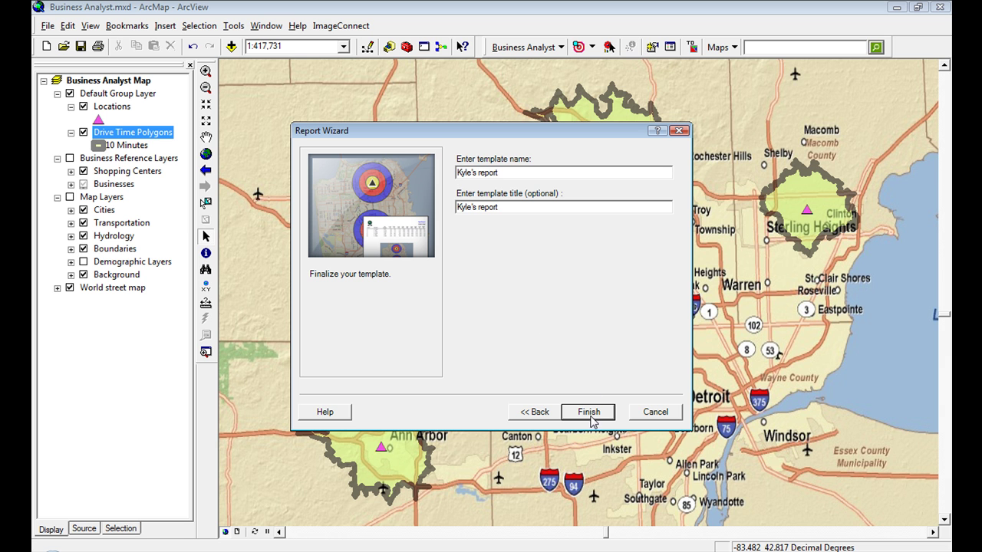
{"action": "left_click", "coordinate": [586, 406]}
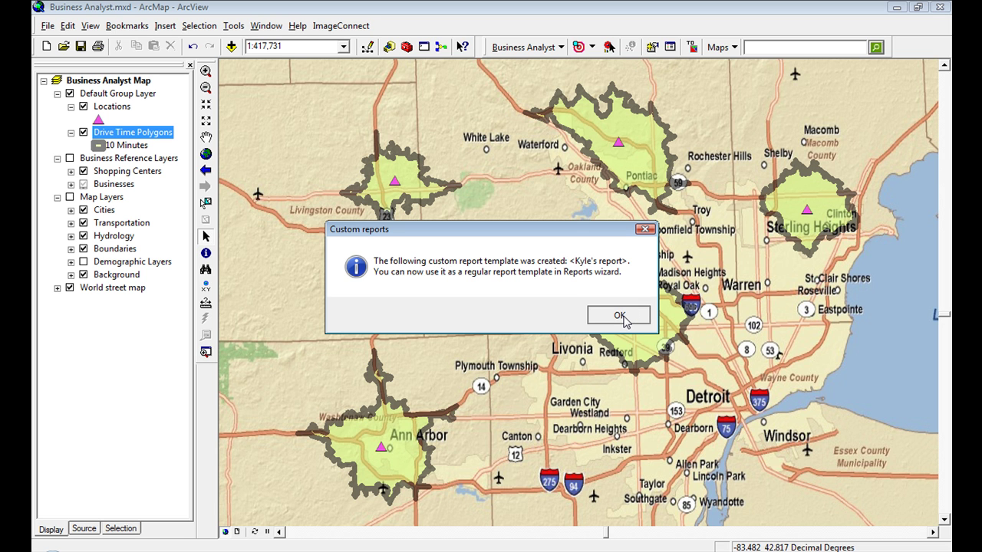
{"action": "left_click", "coordinate": [623, 319]}
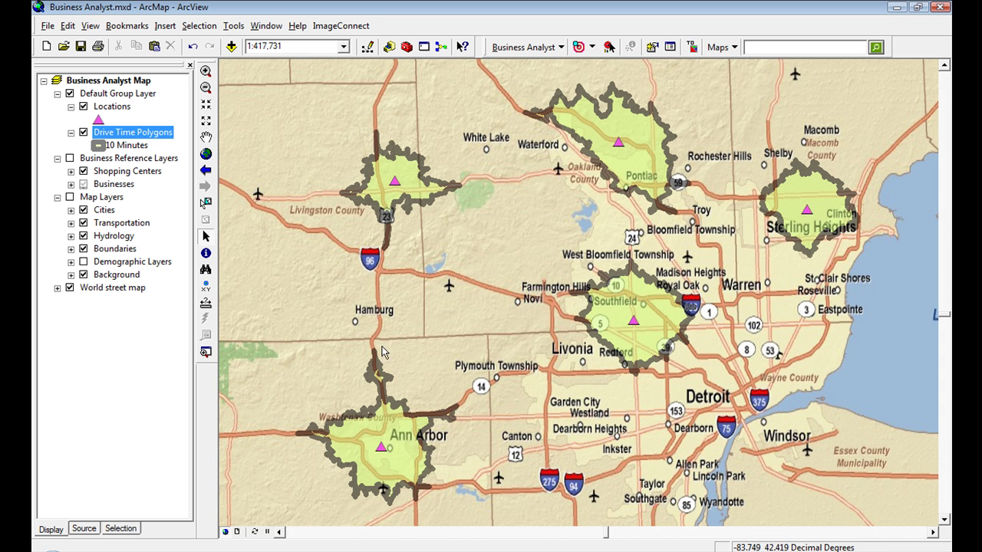
Set up a single-layer report on Drive Time Polygons summarized for individual features.
{"action": "left_click", "coordinate": [520, 55]}
{"action": "left_click", "coordinate": [531, 204]}
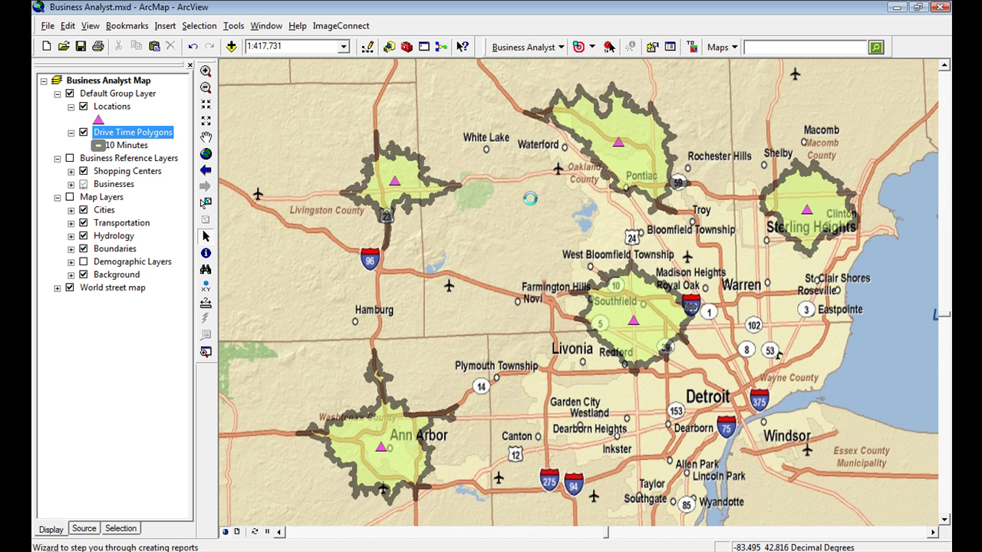
{"action": "left_click", "coordinate": [502, 242]}
{"action": "left_click", "coordinate": [591, 414]}
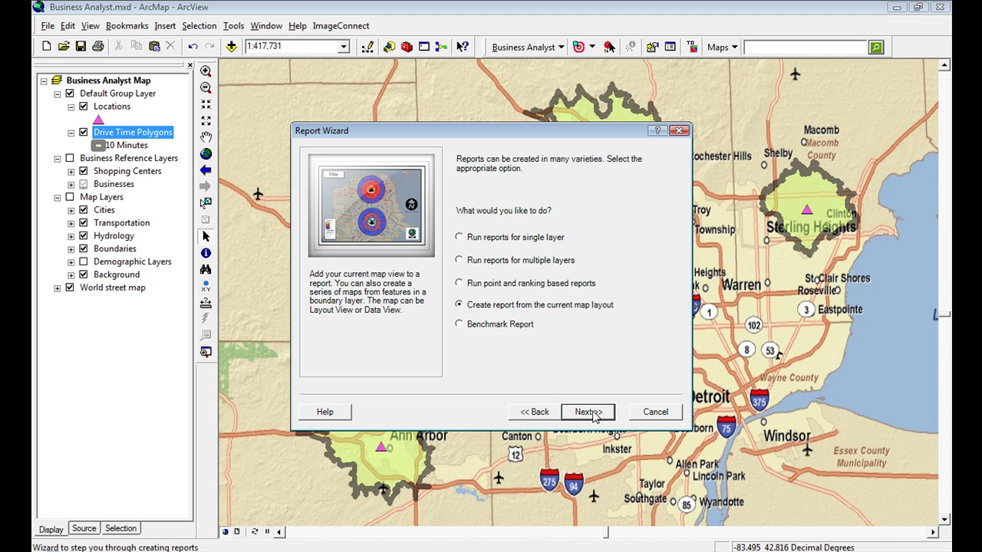
{"action": "left_click", "coordinate": [531, 241]}
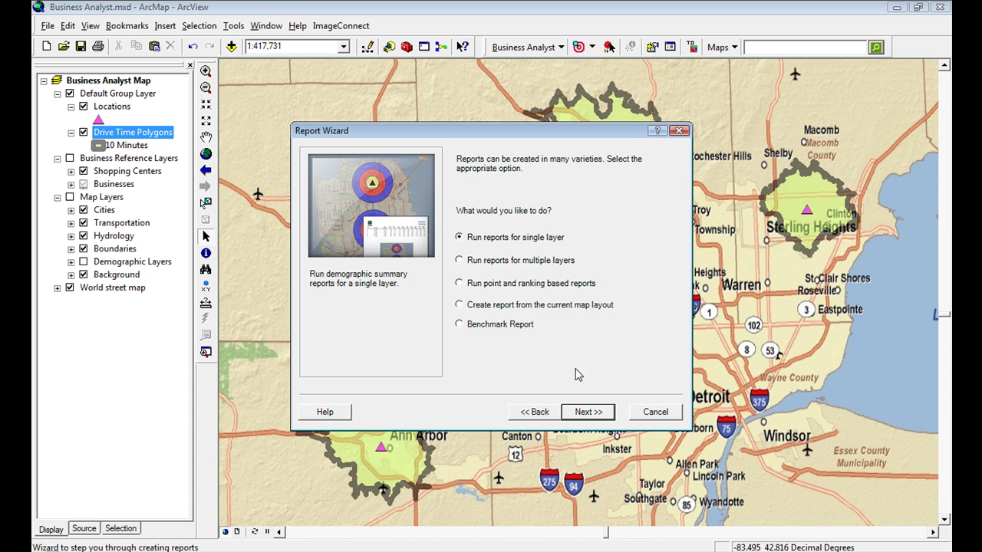
{"action": "left_click", "coordinate": [580, 414]}
{"action": "left_click", "coordinate": [585, 414]}
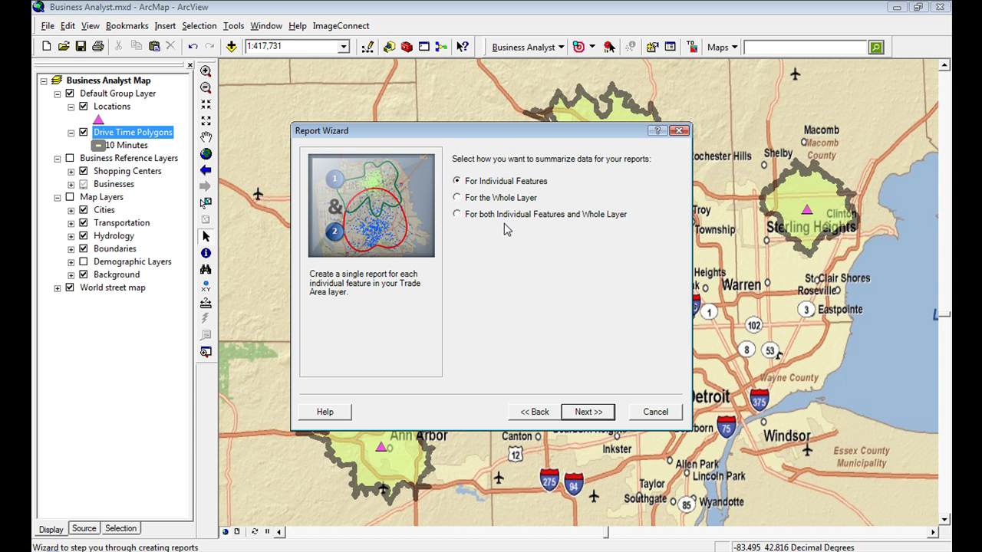
{"action": "left_click", "coordinate": [497, 197]}
{"action": "left_click", "coordinate": [495, 218]}
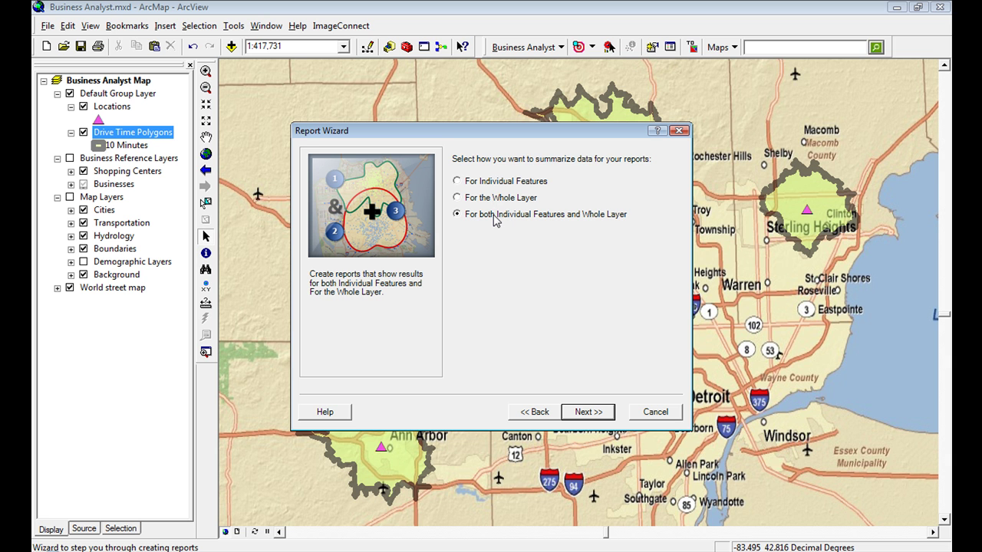
{"action": "left_click", "coordinate": [493, 183]}
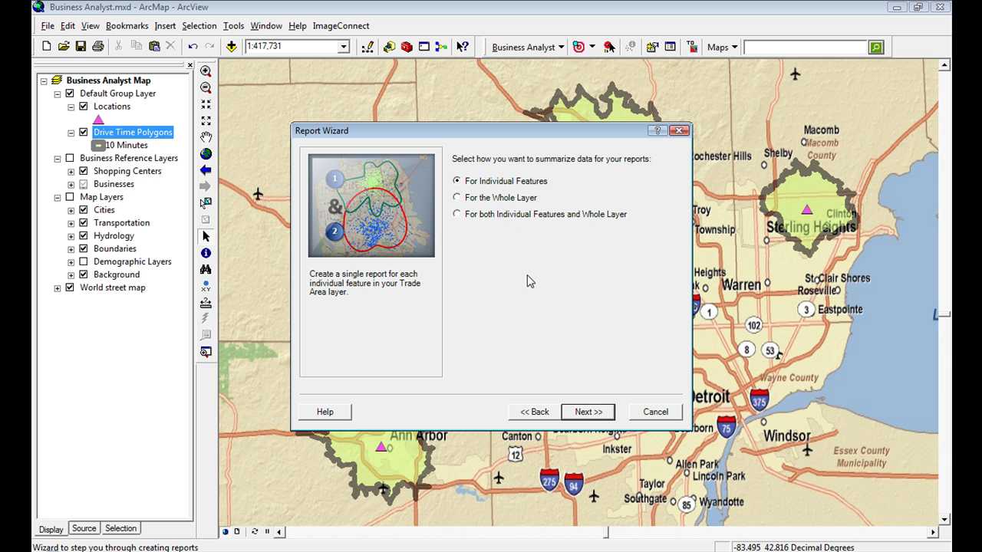
{"action": "left_click", "coordinate": [587, 412]}
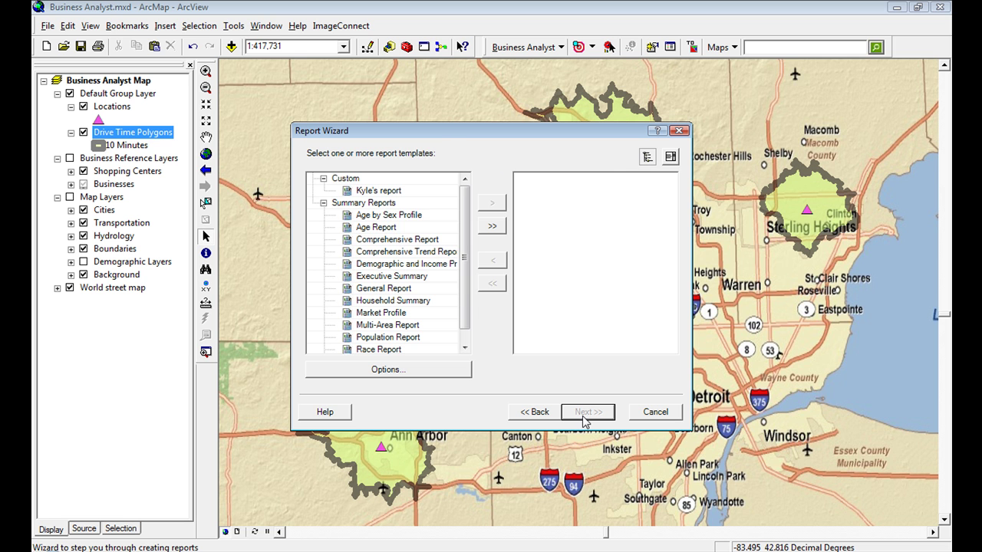
Add the 'Kyle's report' custom template to the reports to run.
{"action": "left_click", "coordinate": [374, 191]}
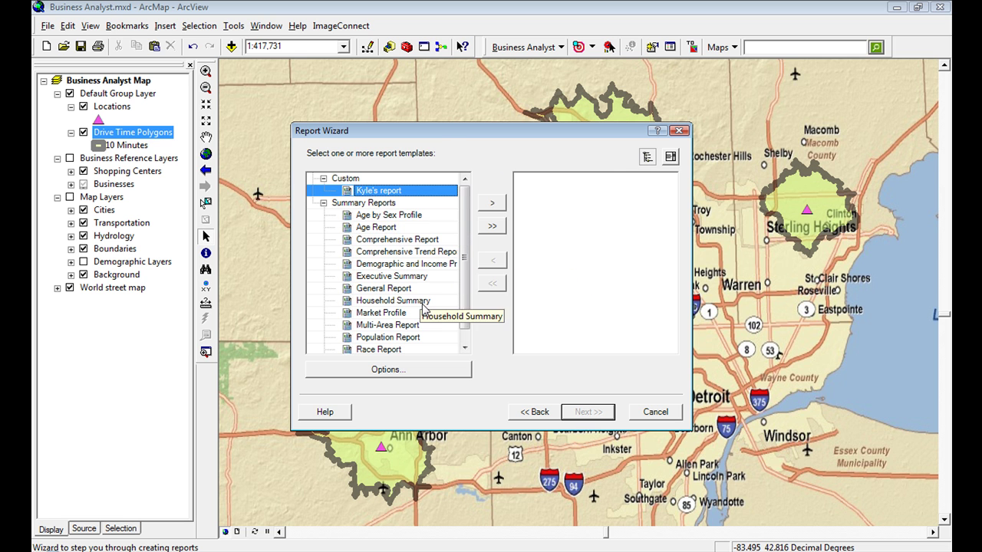
{"action": "left_click", "coordinate": [404, 288]}
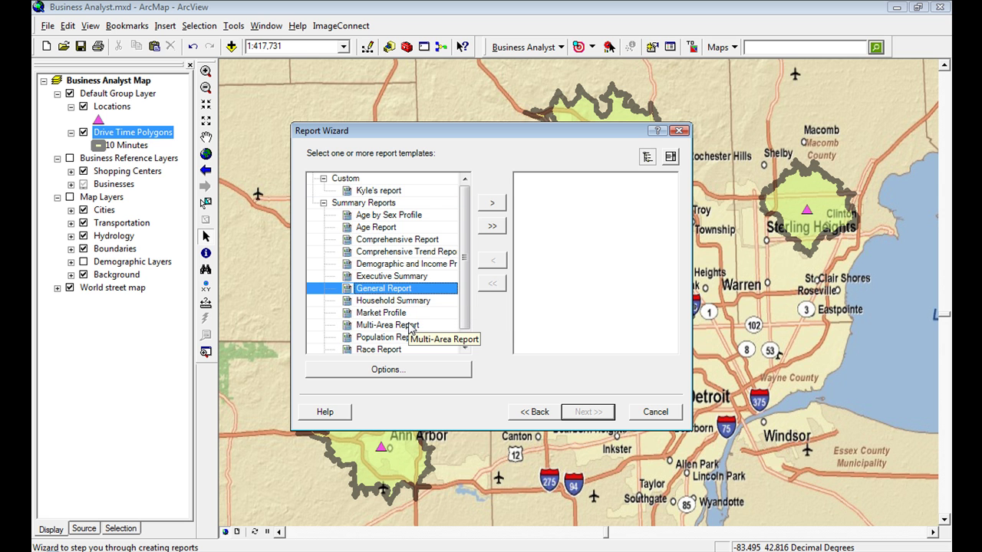
{"action": "left_click", "coordinate": [380, 191]}
{"action": "left_click", "coordinate": [492, 202]}
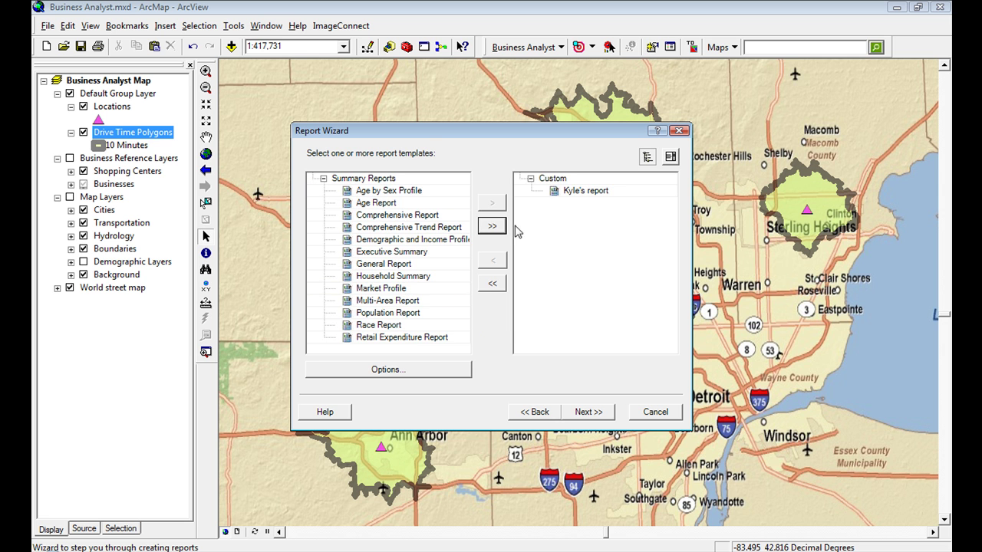
{"action": "left_click", "coordinate": [590, 412]}
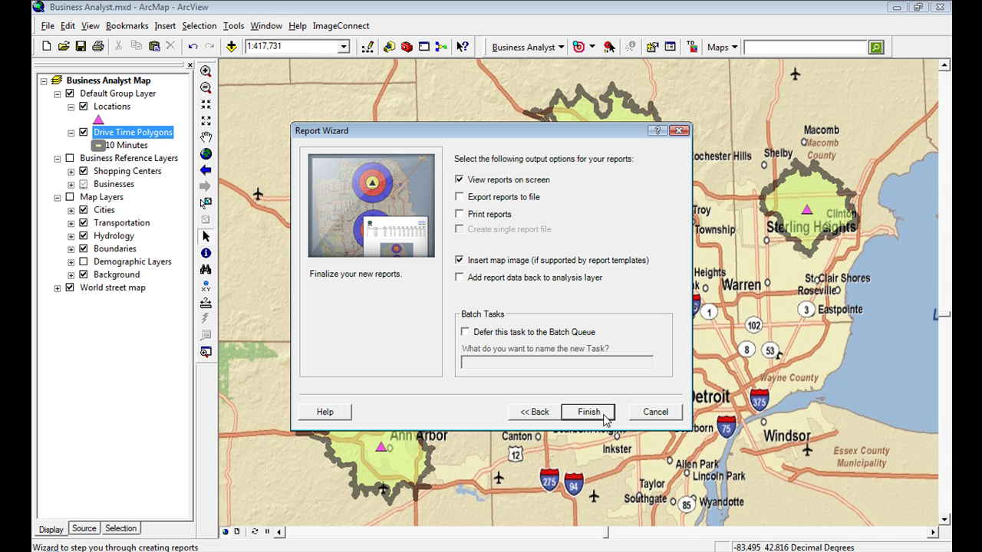
Leave export to file off, enable Print reports, and finish generating the drive-time reports.
{"action": "left_click", "coordinate": [500, 198]}
{"action": "left_click", "coordinate": [499, 197]}
{"action": "left_click", "coordinate": [497, 219]}
{"action": "left_click", "coordinate": [593, 418]}
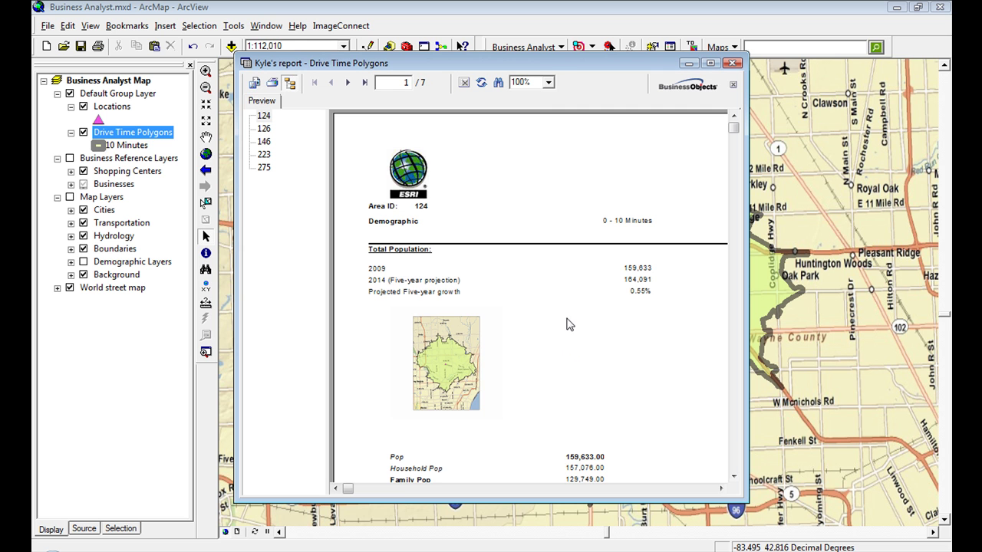
Maximize the Area 124 report and review its Household Pop and Family Pop rows.
{"action": "double_click", "coordinate": [549, 66]}
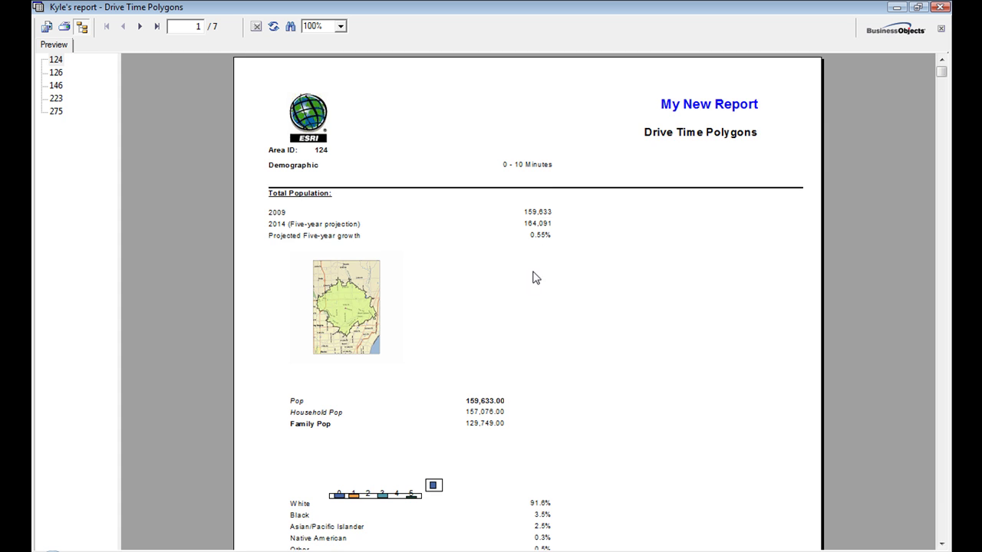
{"action": "scroll", "coordinate": [513, 305], "scroll_direction": "down", "scroll_amount": 3}
{"action": "scroll", "coordinate": [512, 305], "scroll_direction": "down", "scroll_amount": 3}
{"action": "scroll", "coordinate": [512, 305], "scroll_direction": "up", "scroll_amount": 3}
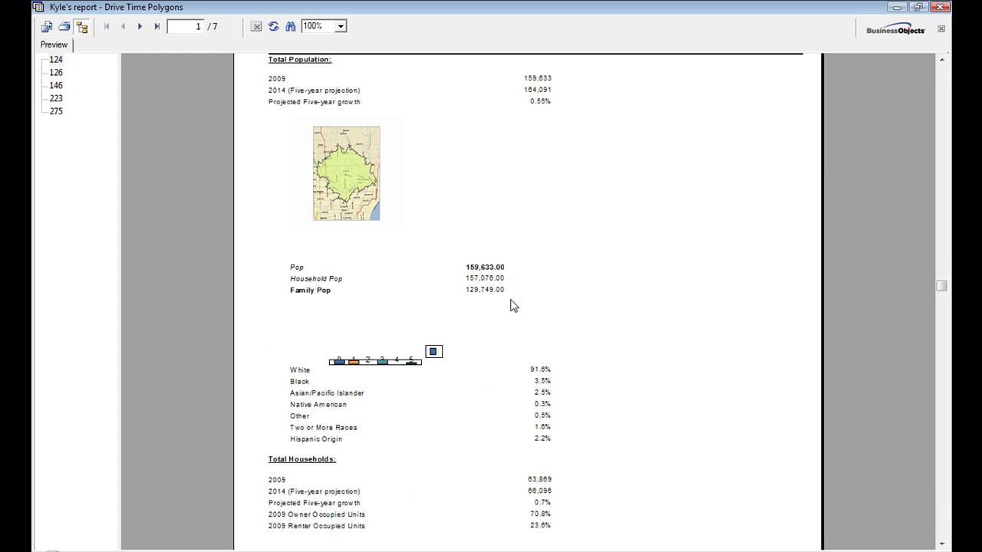
{"action": "left_click", "coordinate": [299, 268]}
{"action": "left_click", "coordinate": [307, 279]}
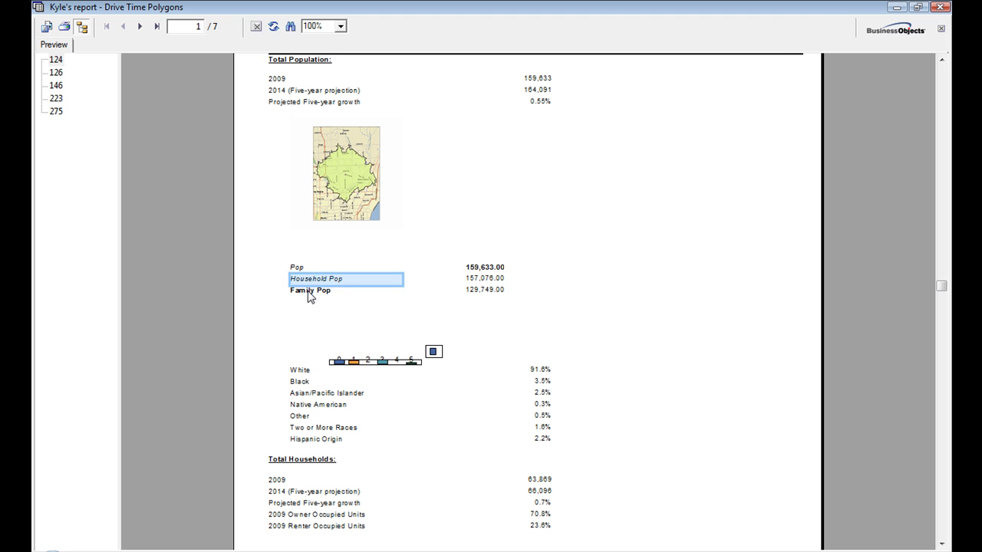